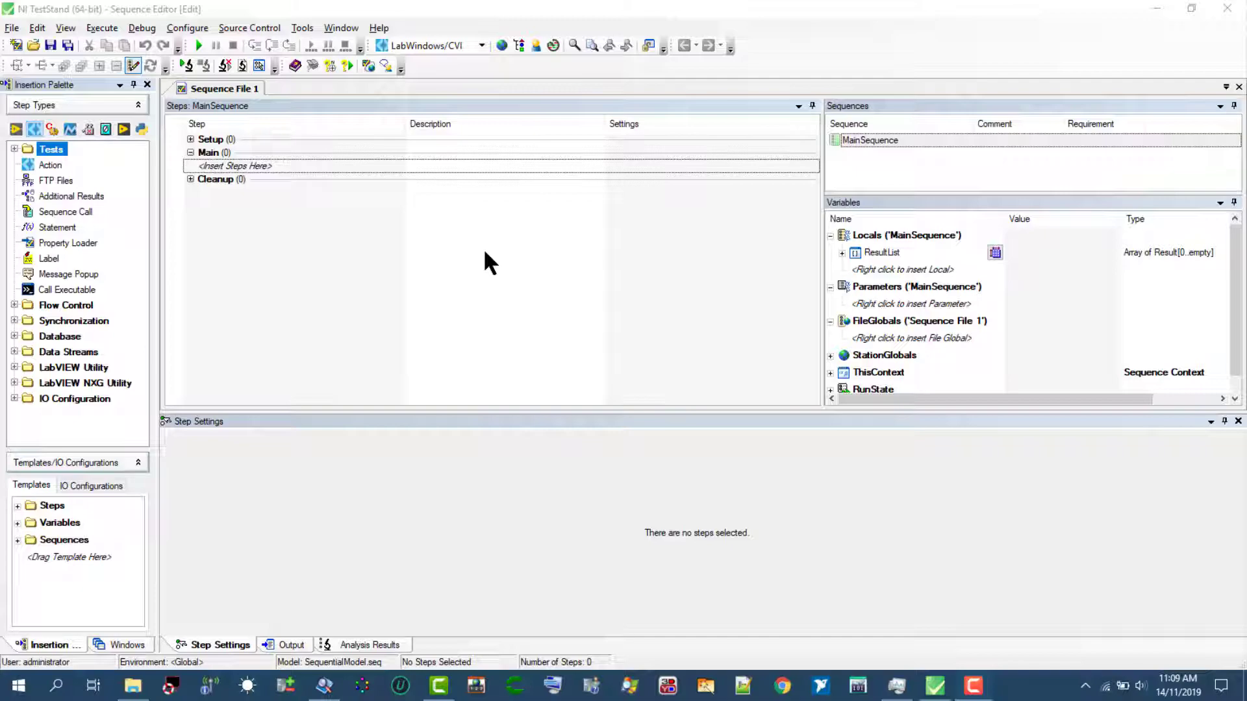
- Open the Tutorial.tsw workspace from the Tutorial folder, then open its Computer2.seq sequence file
click(485, 254)
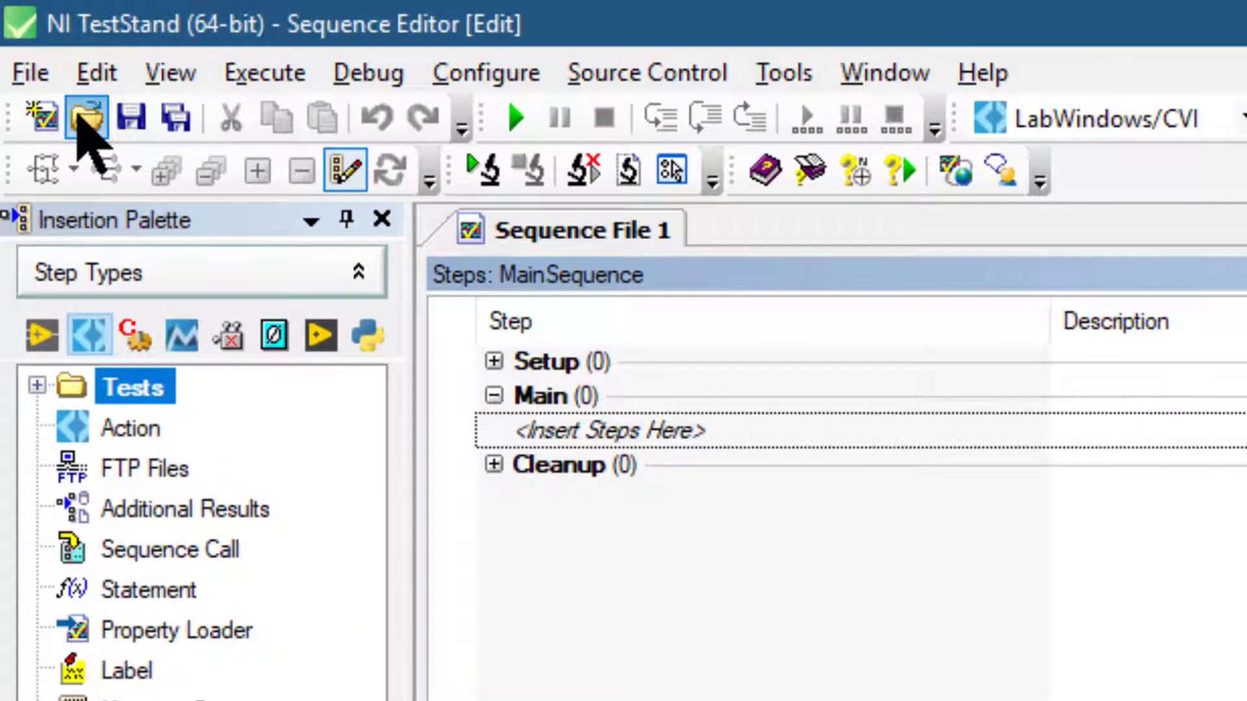
click(86, 118)
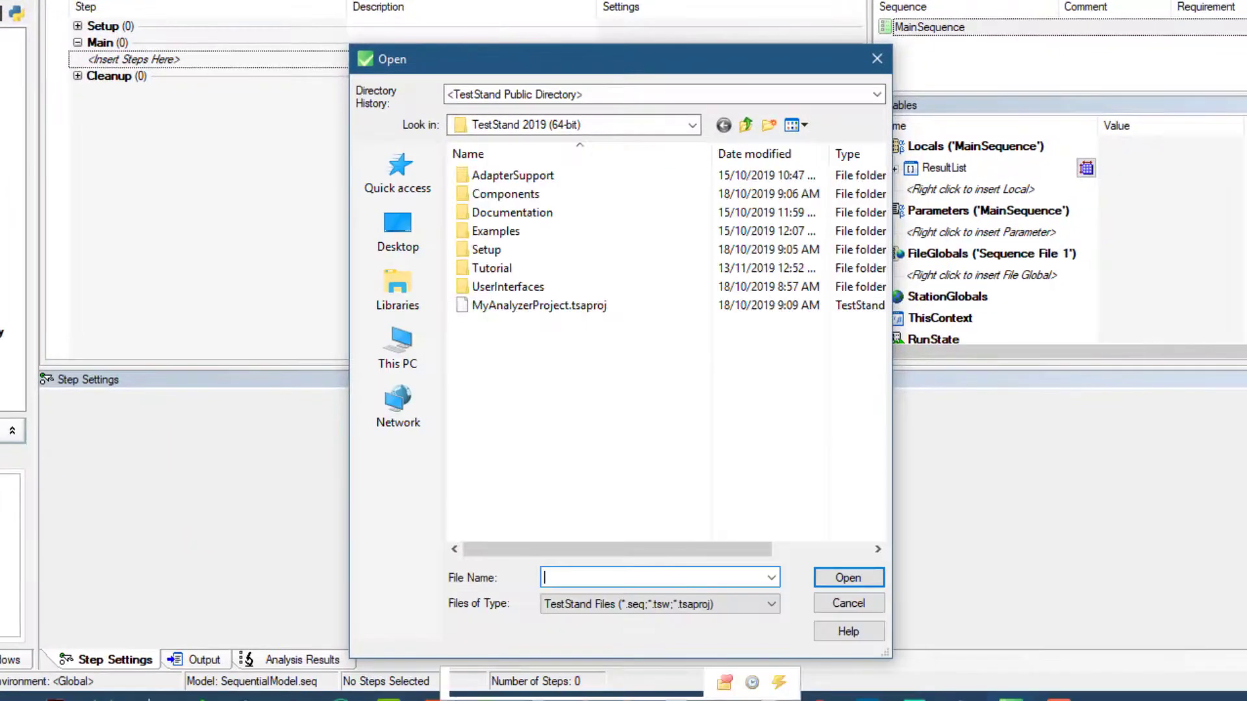
click(493, 266)
double_click(493, 266)
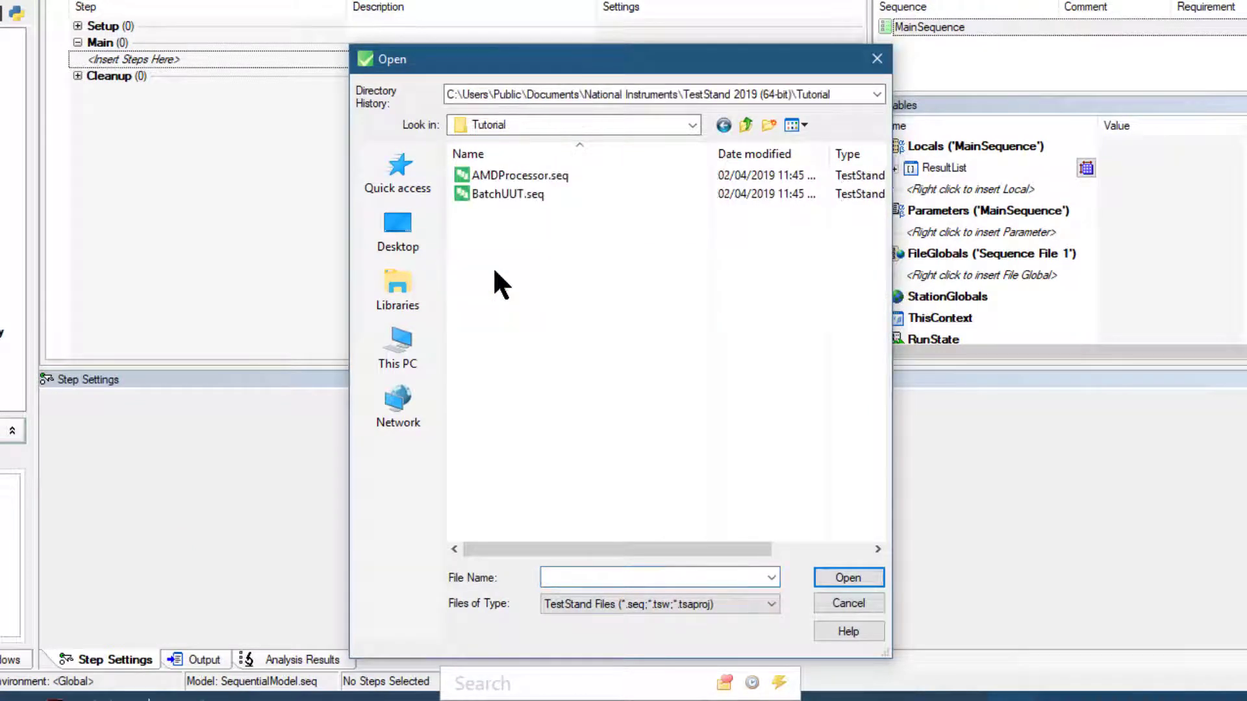
click(493, 339)
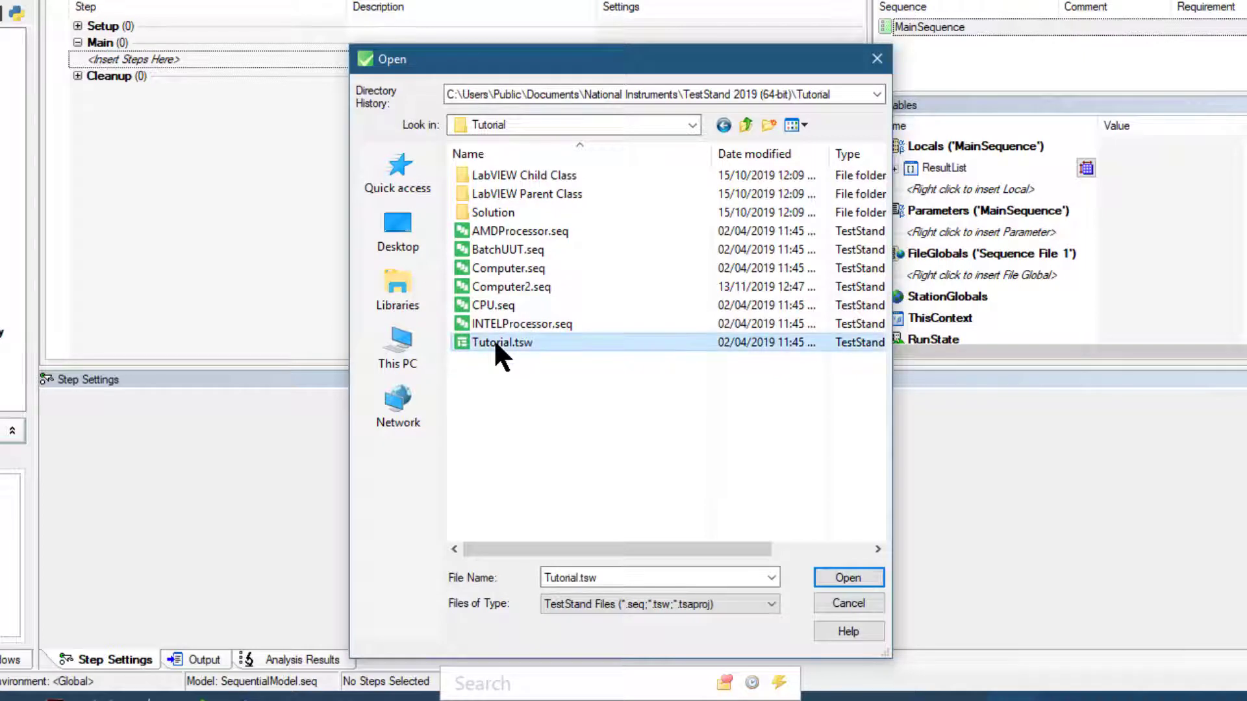
click(827, 573)
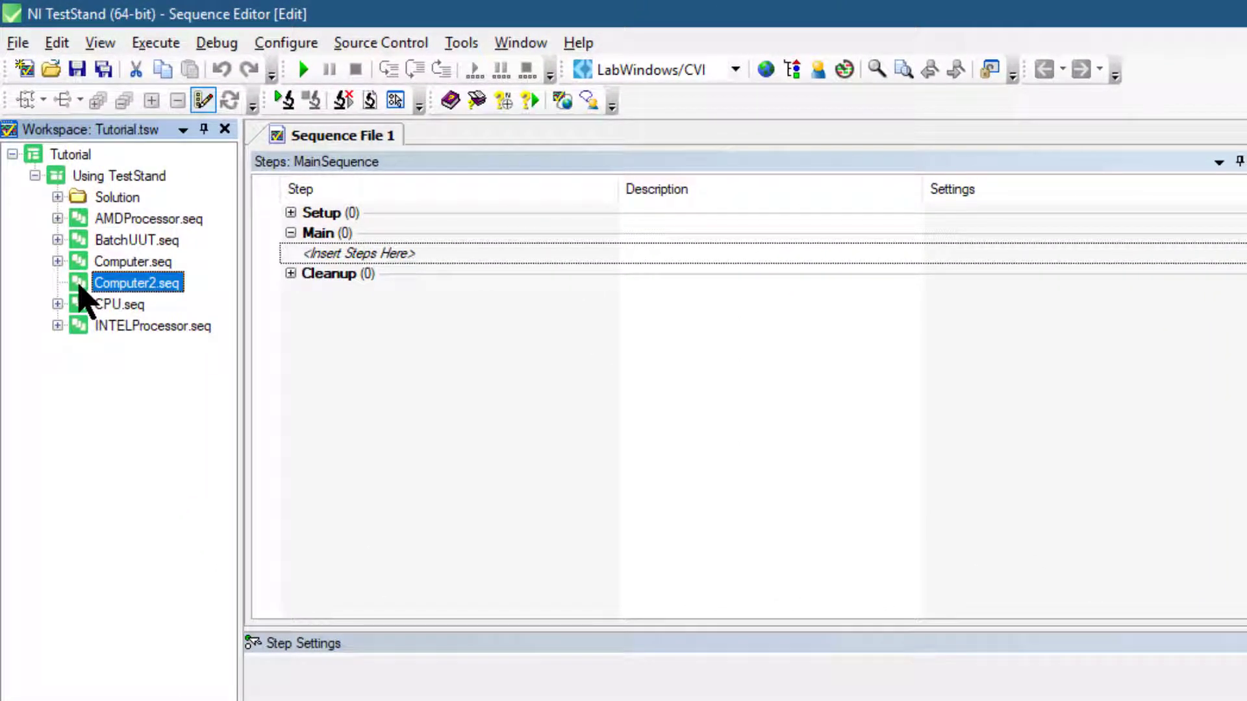
double_click(79, 286)
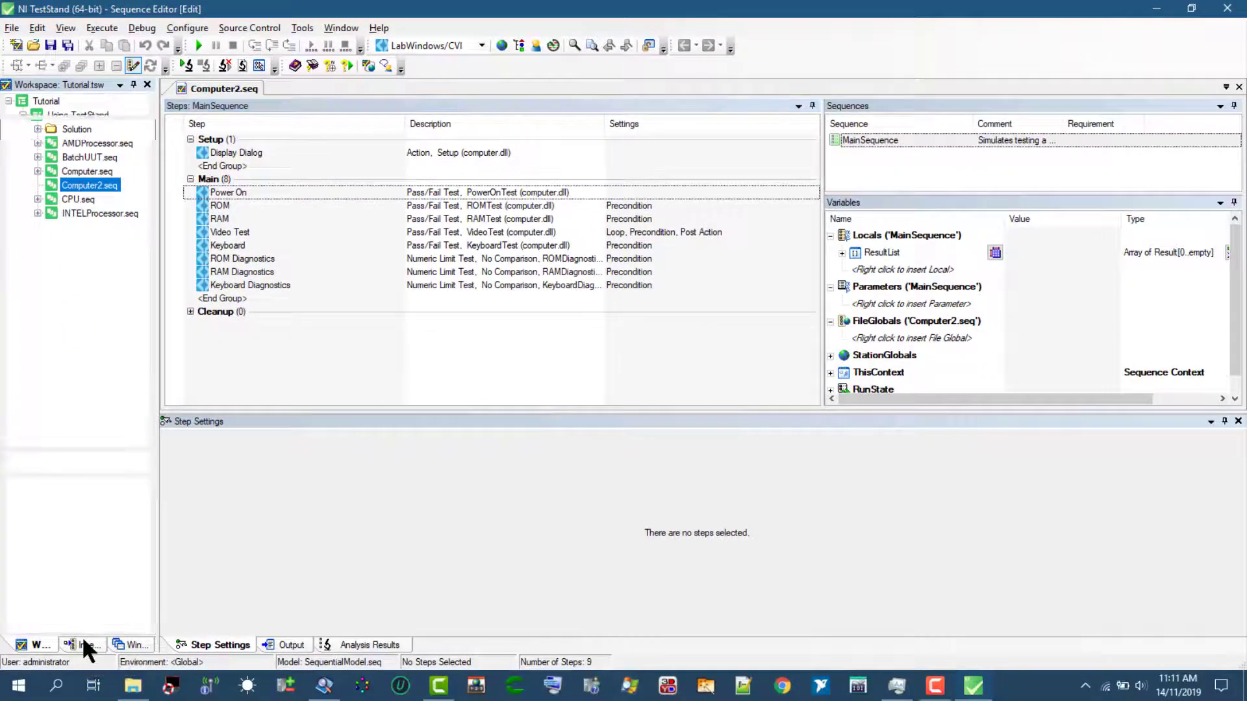
- Insert a Sequence Call step directly after Power On in the Main group of Computer2.seq's MainSequence
click(83, 641)
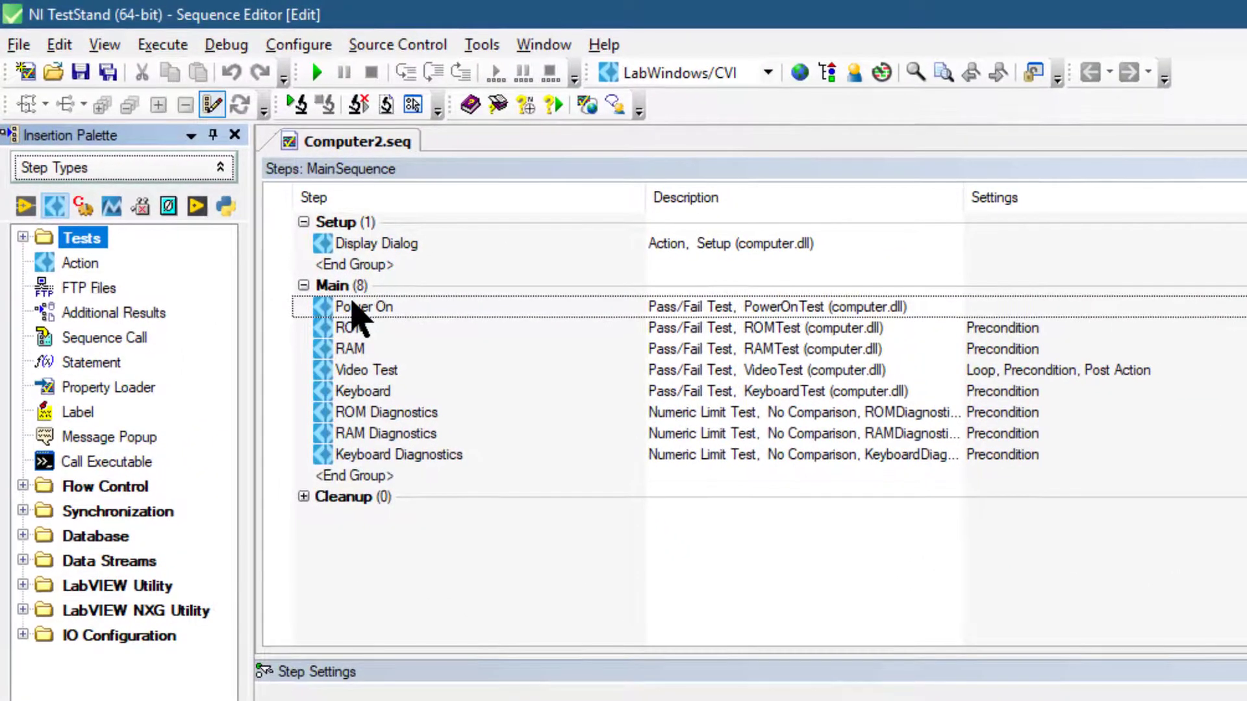
click(353, 305)
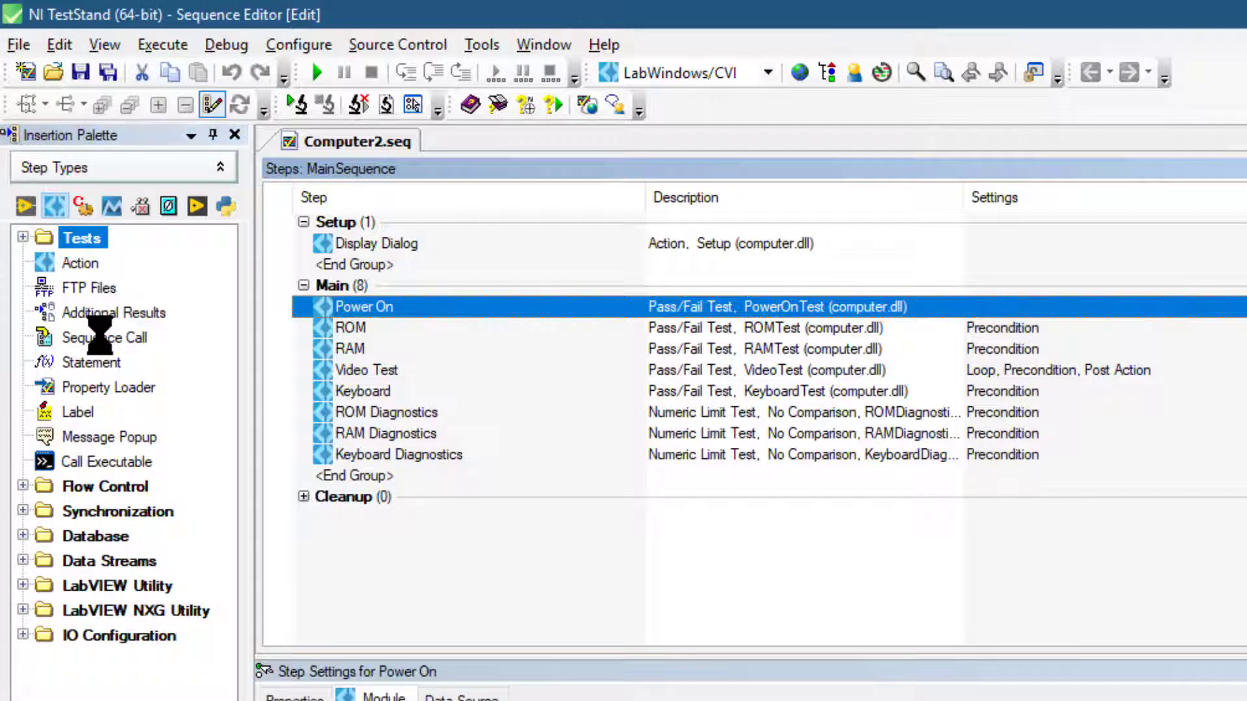
right_click(104, 346)
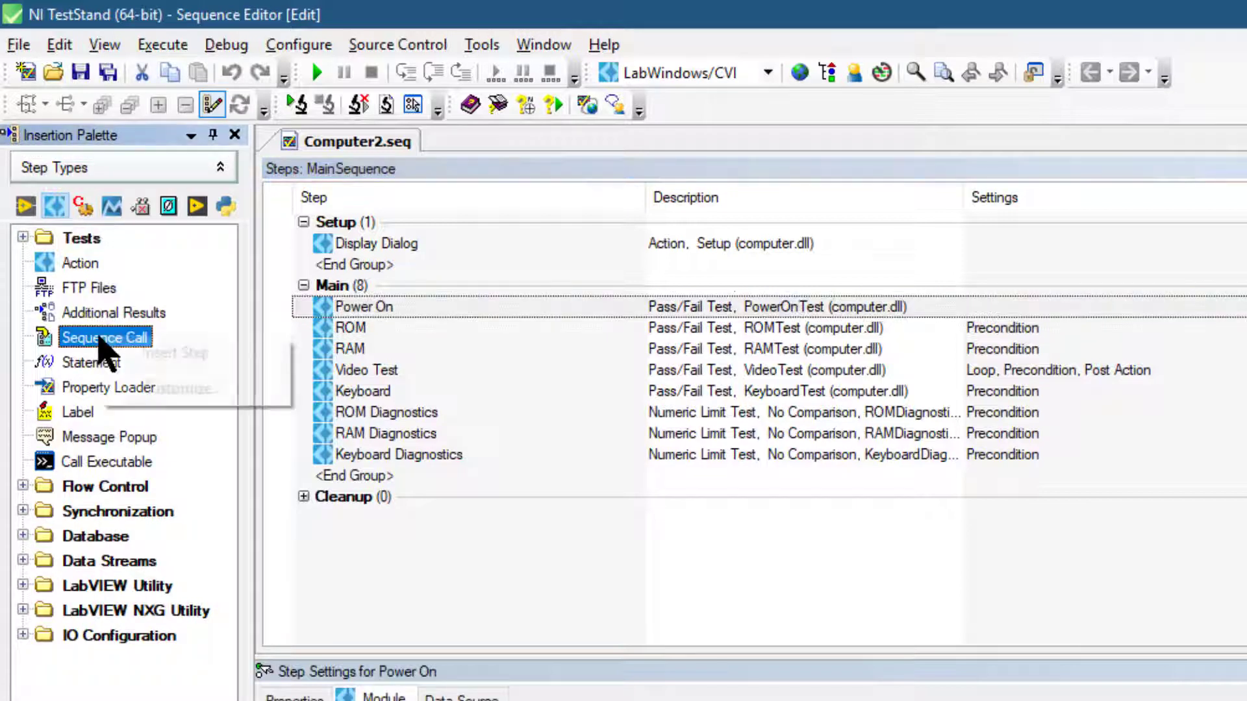
key(Escape)
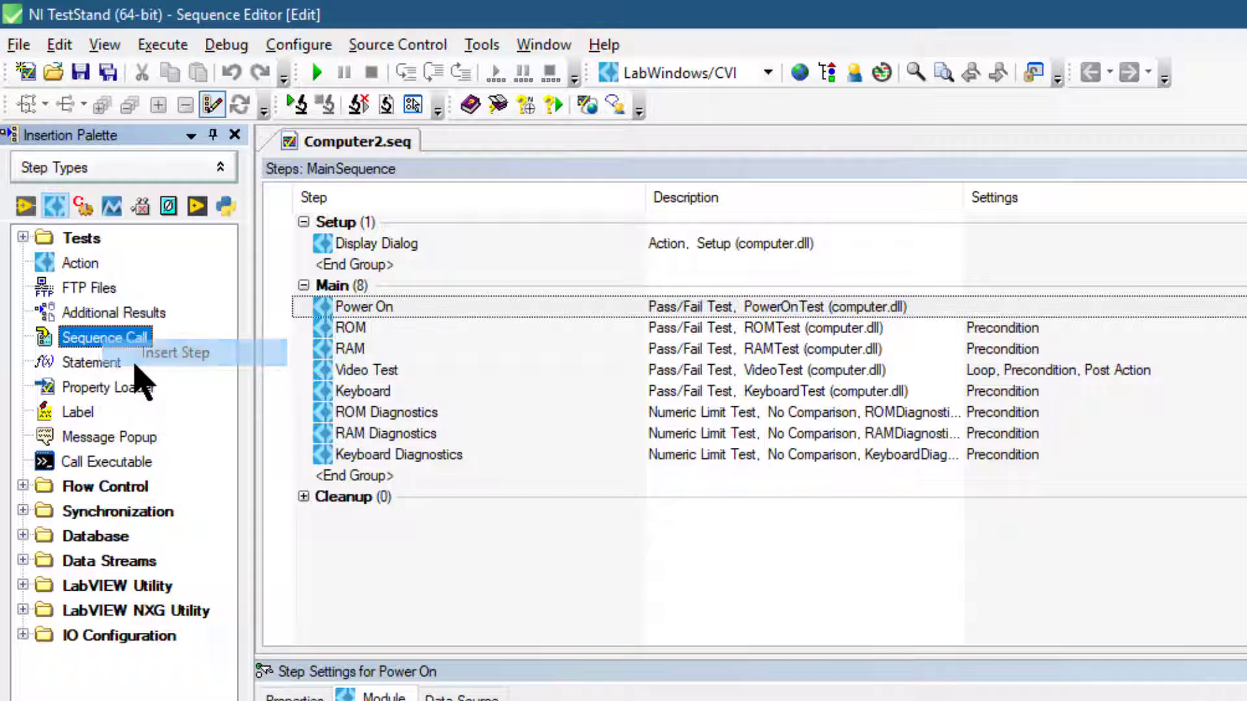
key(Down)
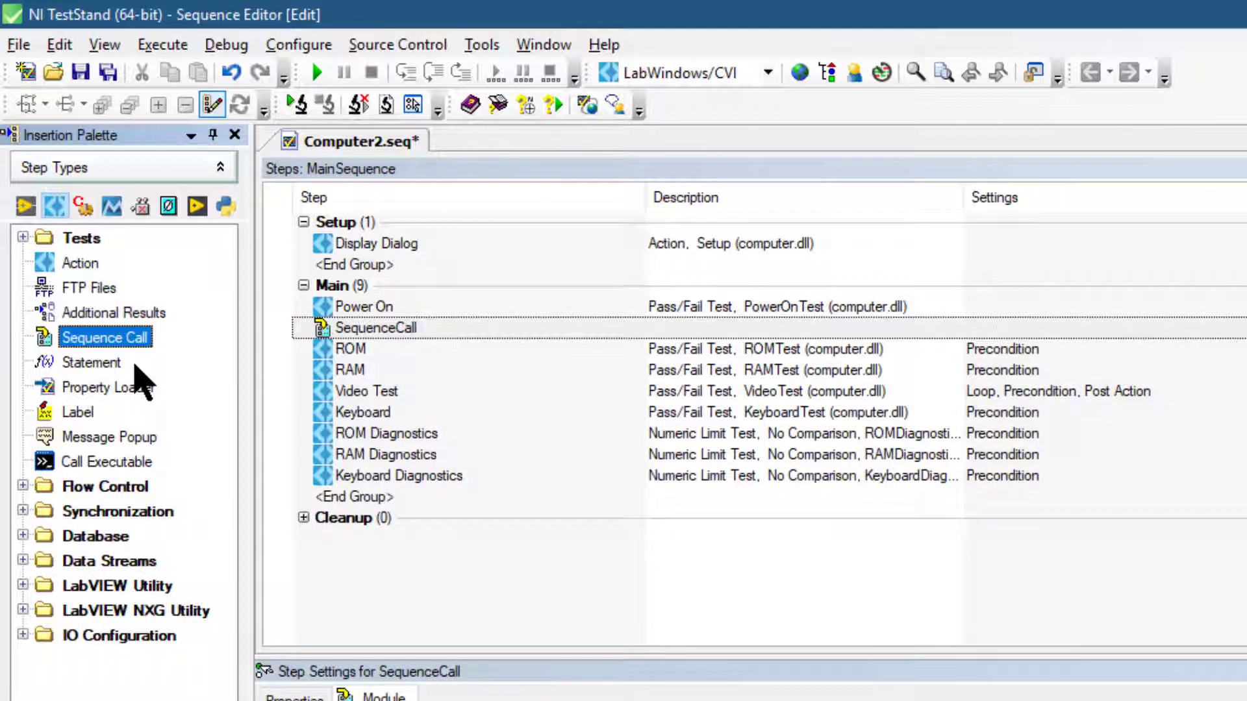
drag(377, 328, 384, 307)
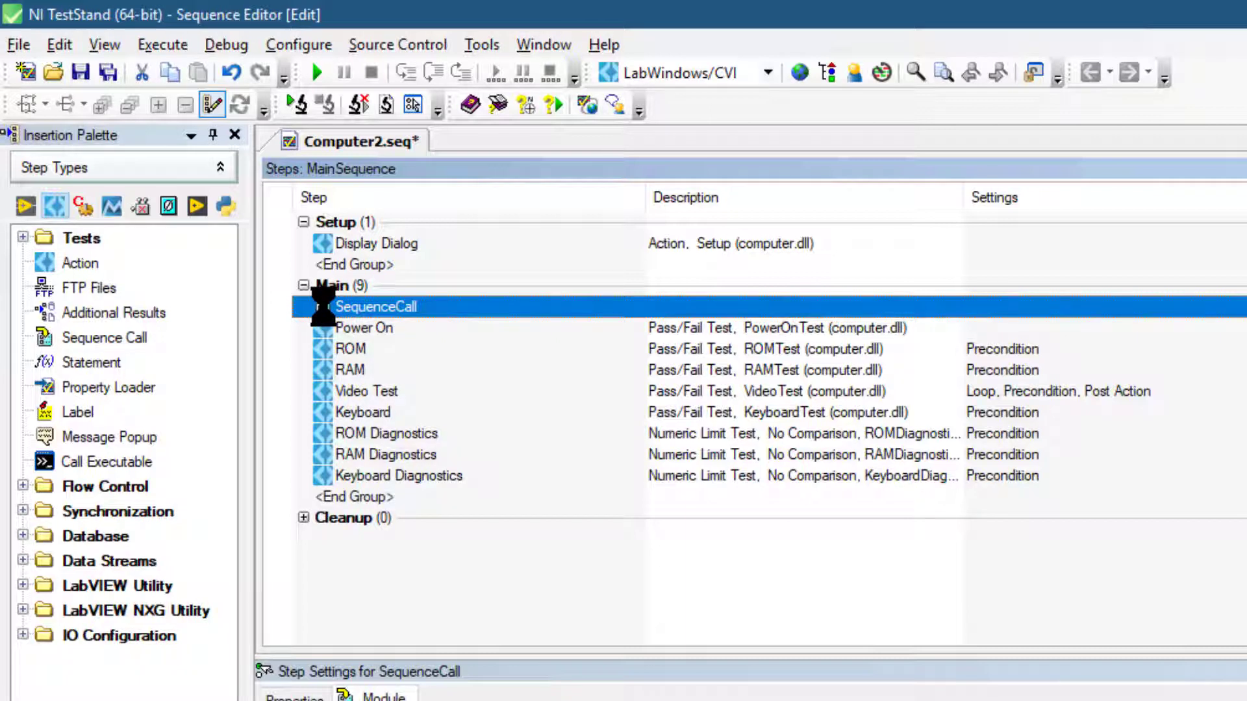
drag(318, 306, 334, 349)
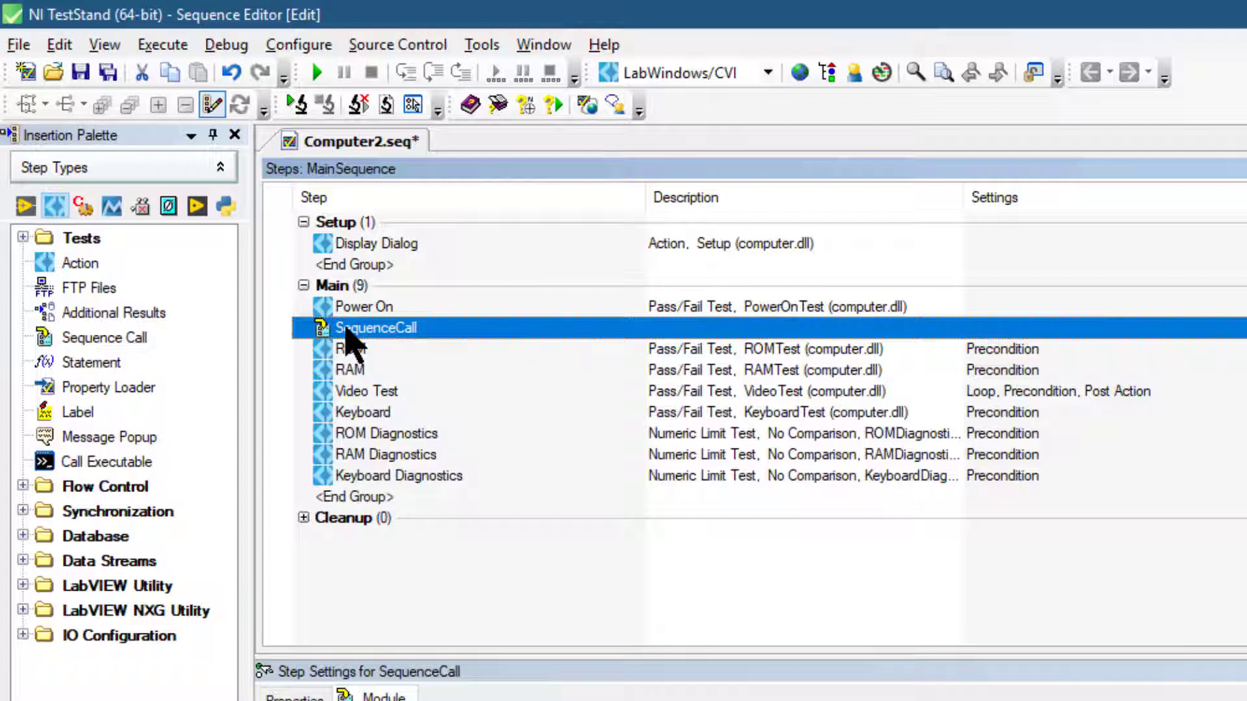
- Rename the inserted sequence call step as CPU Test
right_click(349, 341)
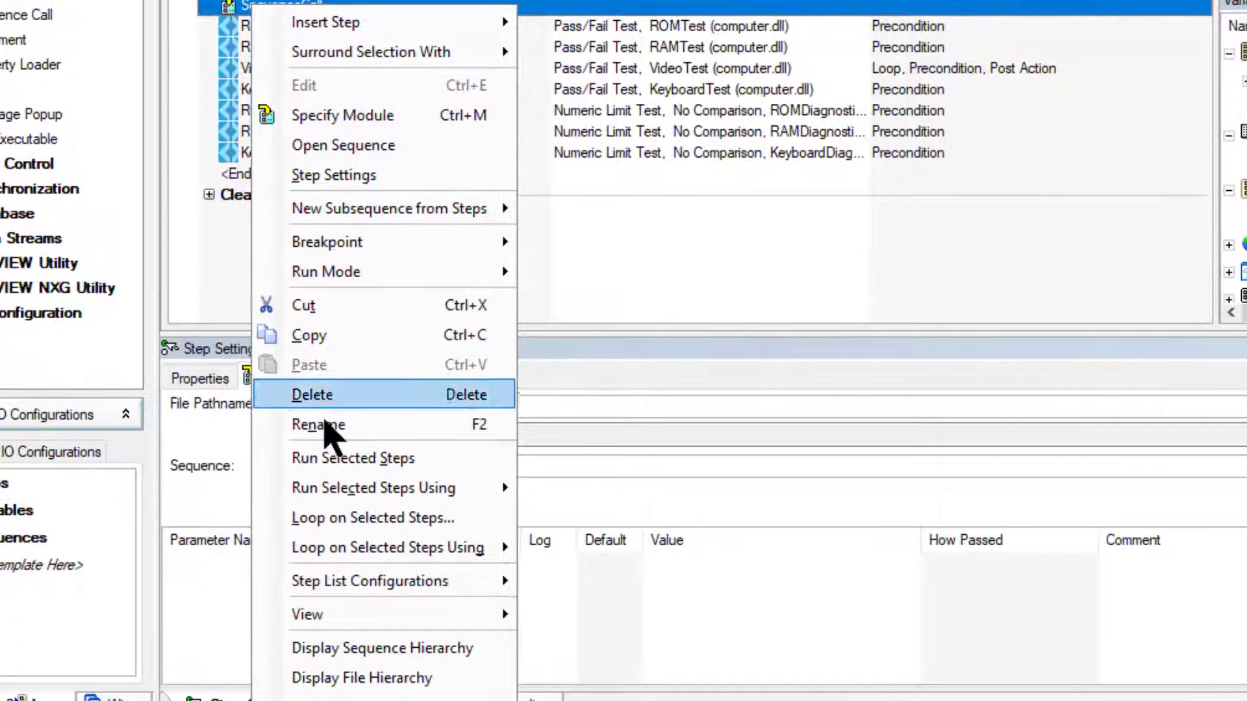
click(328, 425)
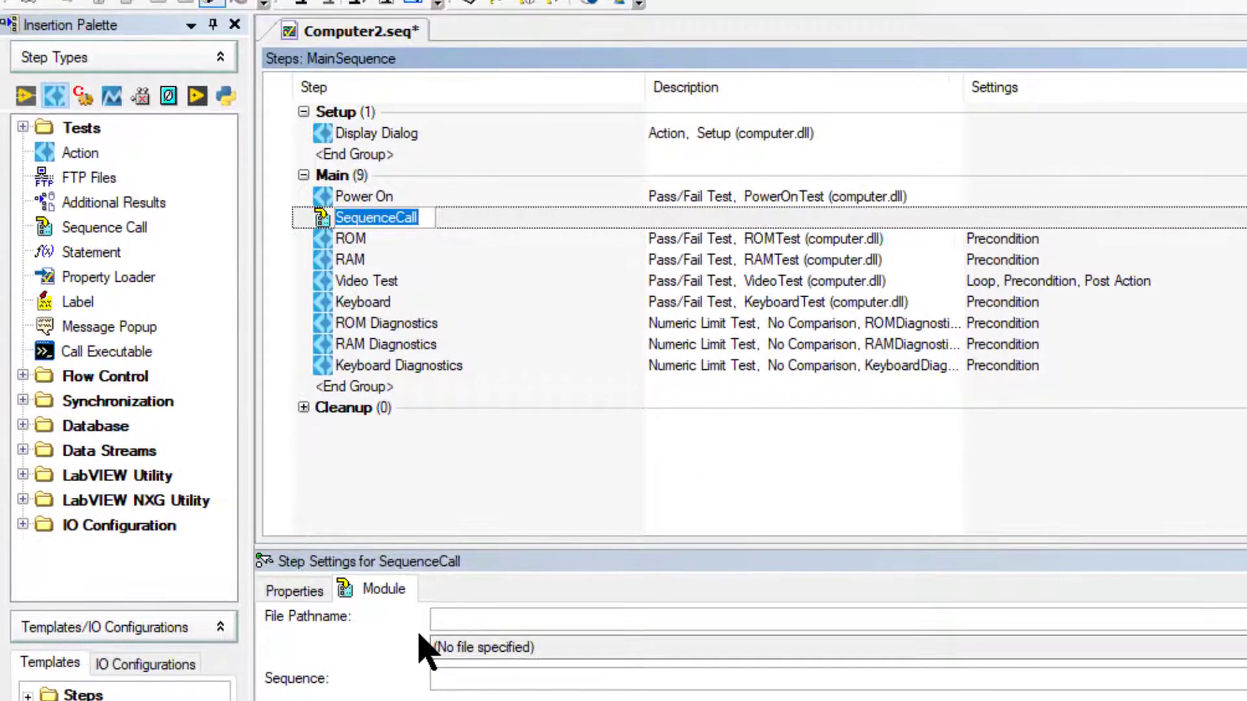
text(C)
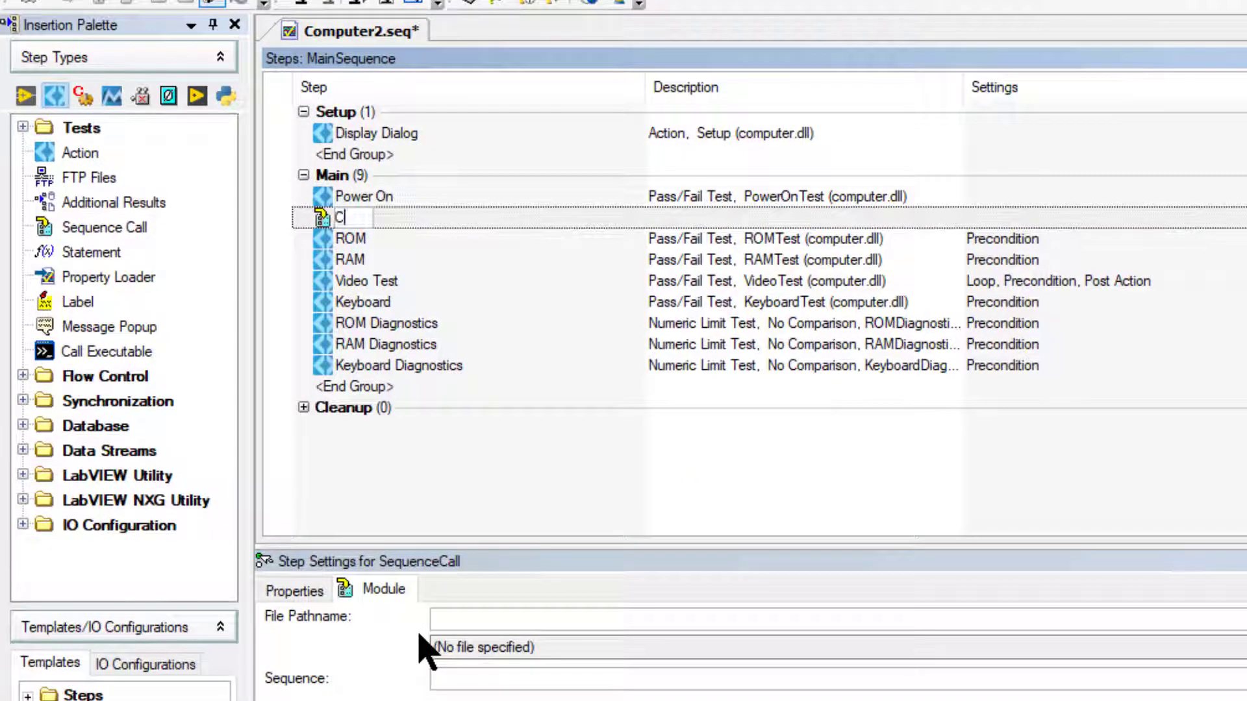
text(PU Test)
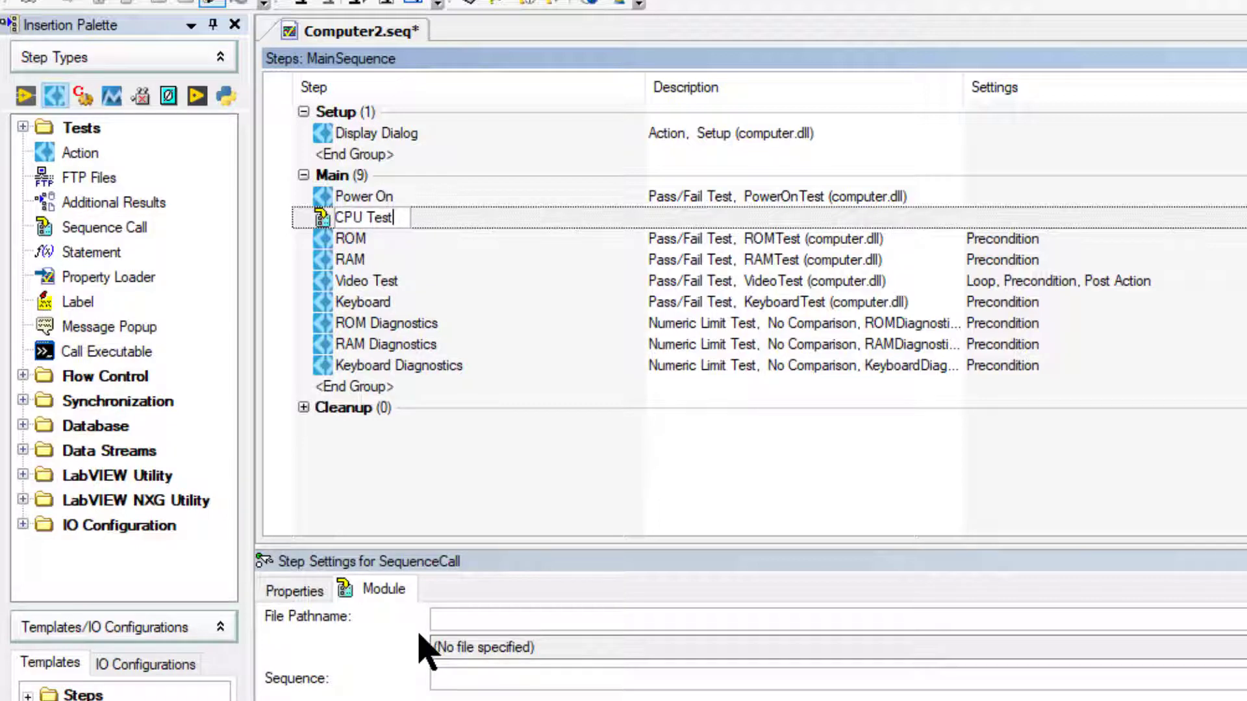
key(Return)
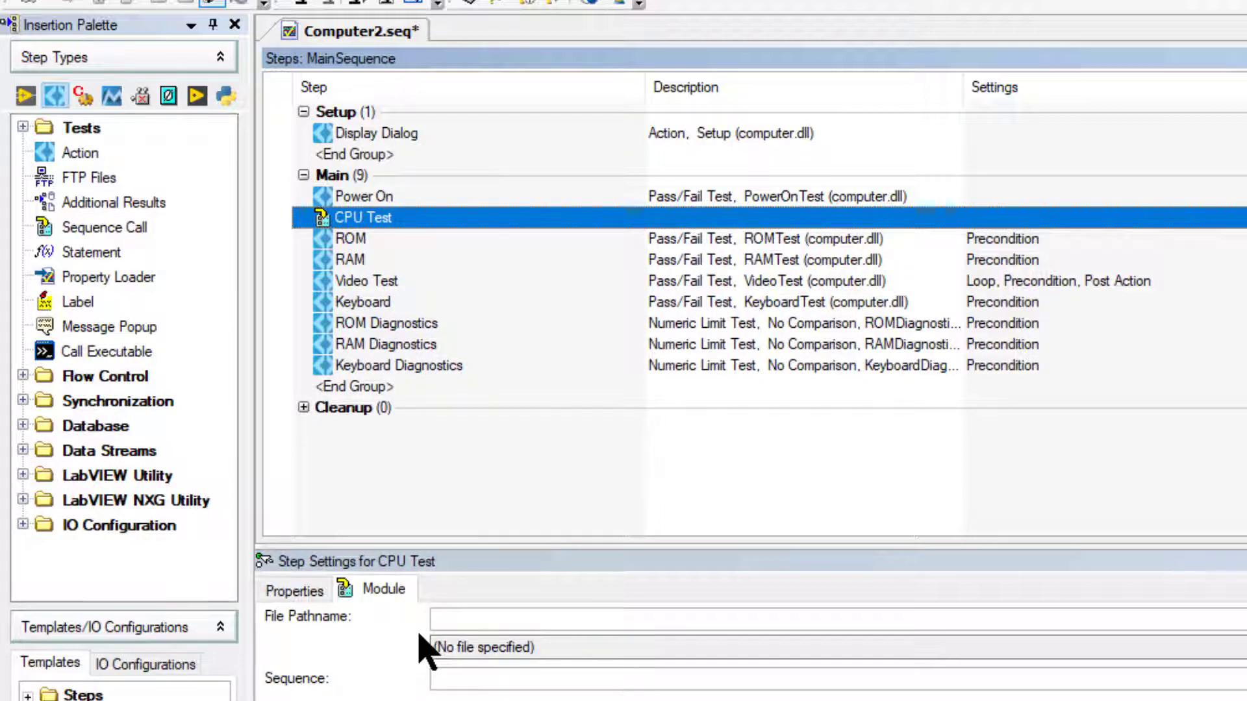
- Make the CPU Test step call MainSequence in CPU.seq from the Tutorial folder, and save the sequence file
click(425, 649)
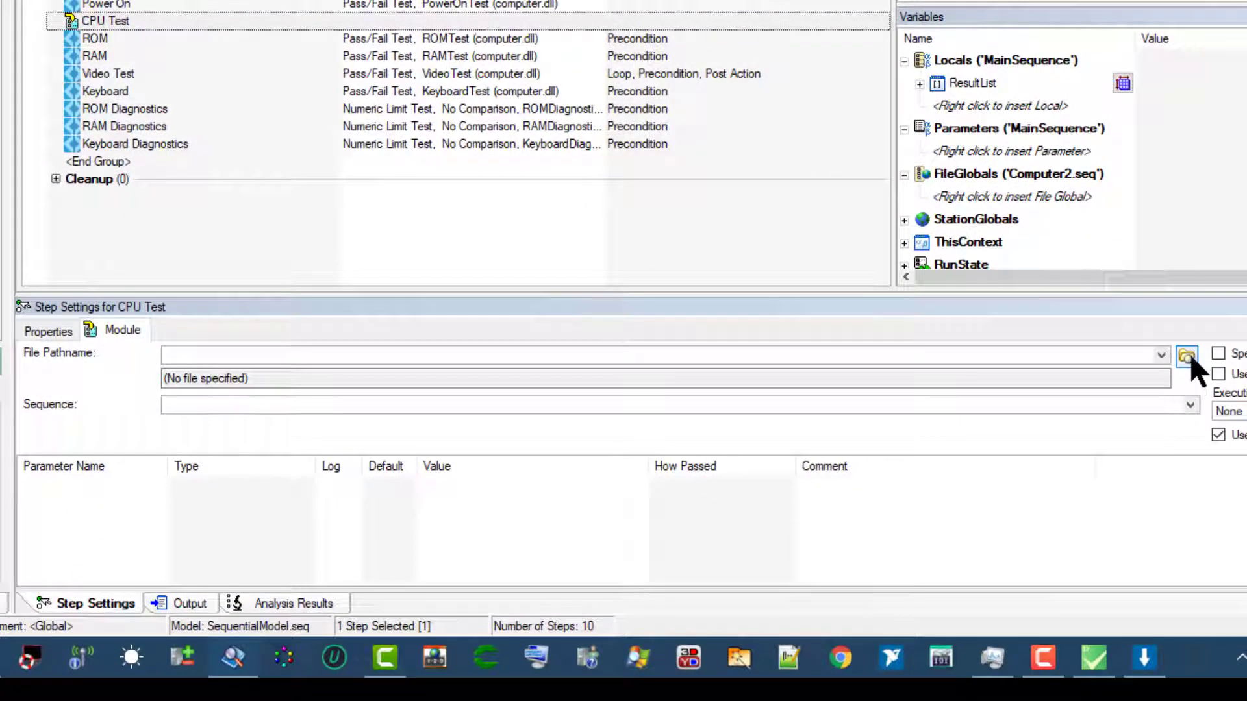
click(1187, 356)
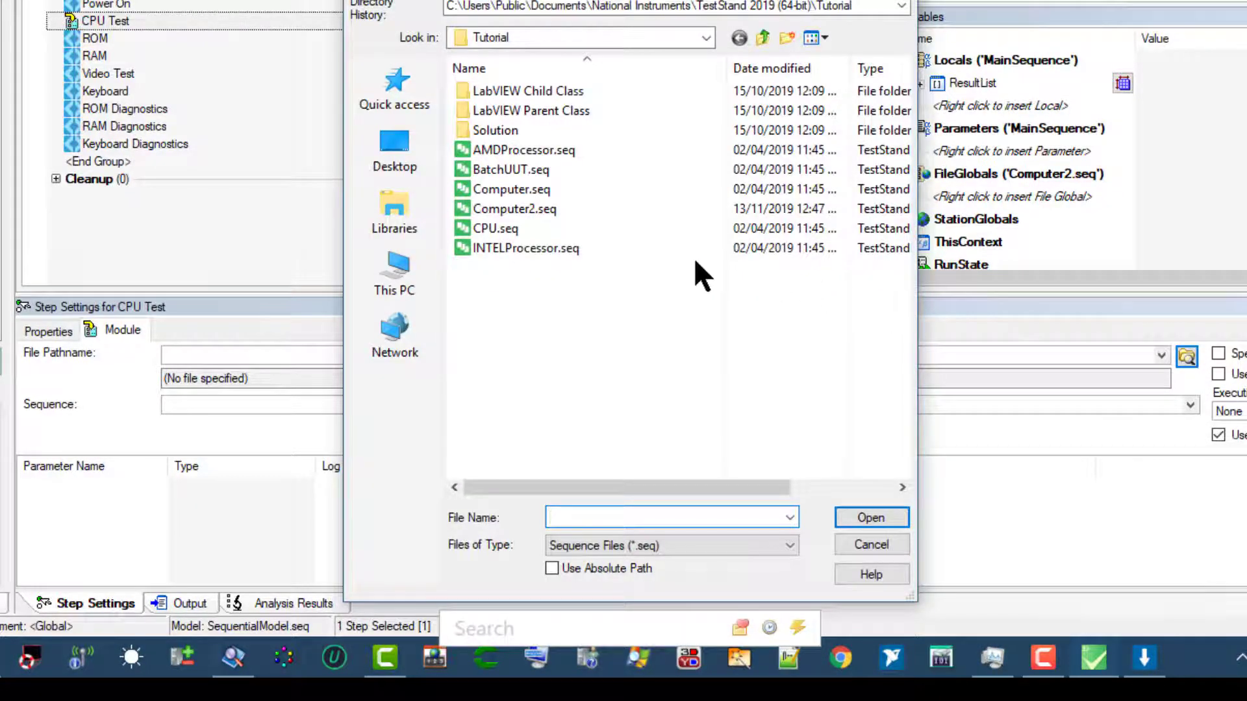
click(510, 229)
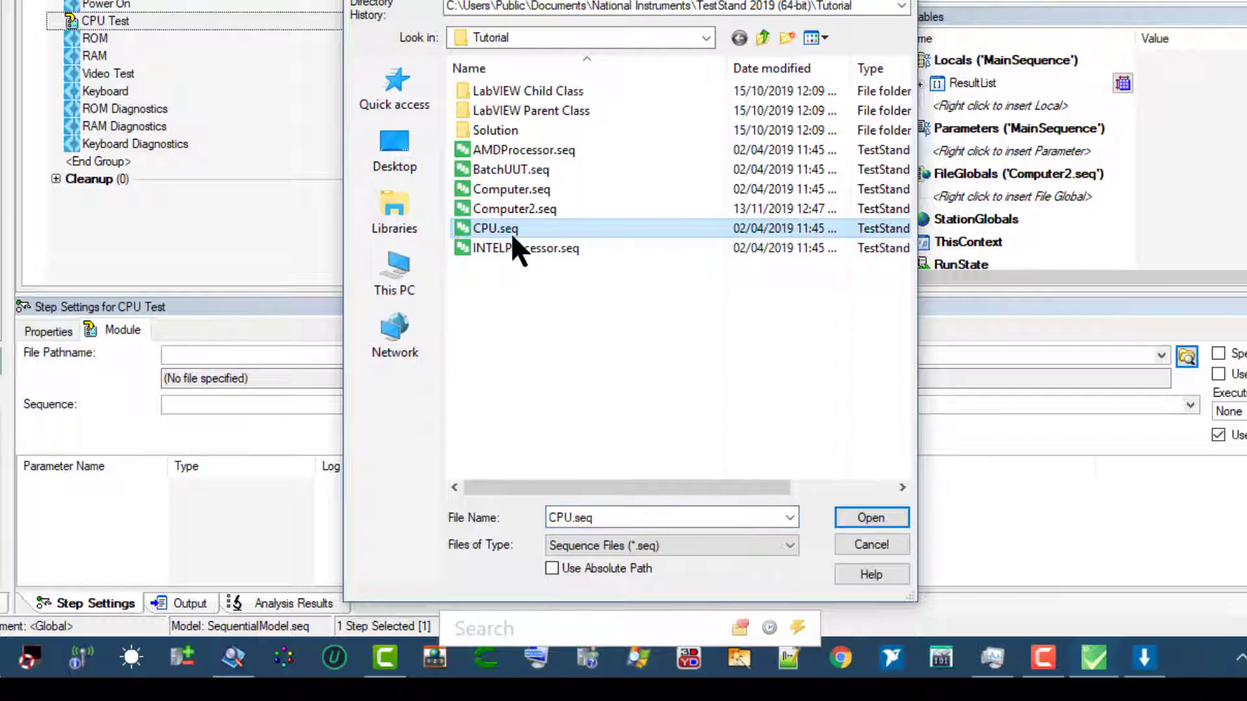
click(852, 516)
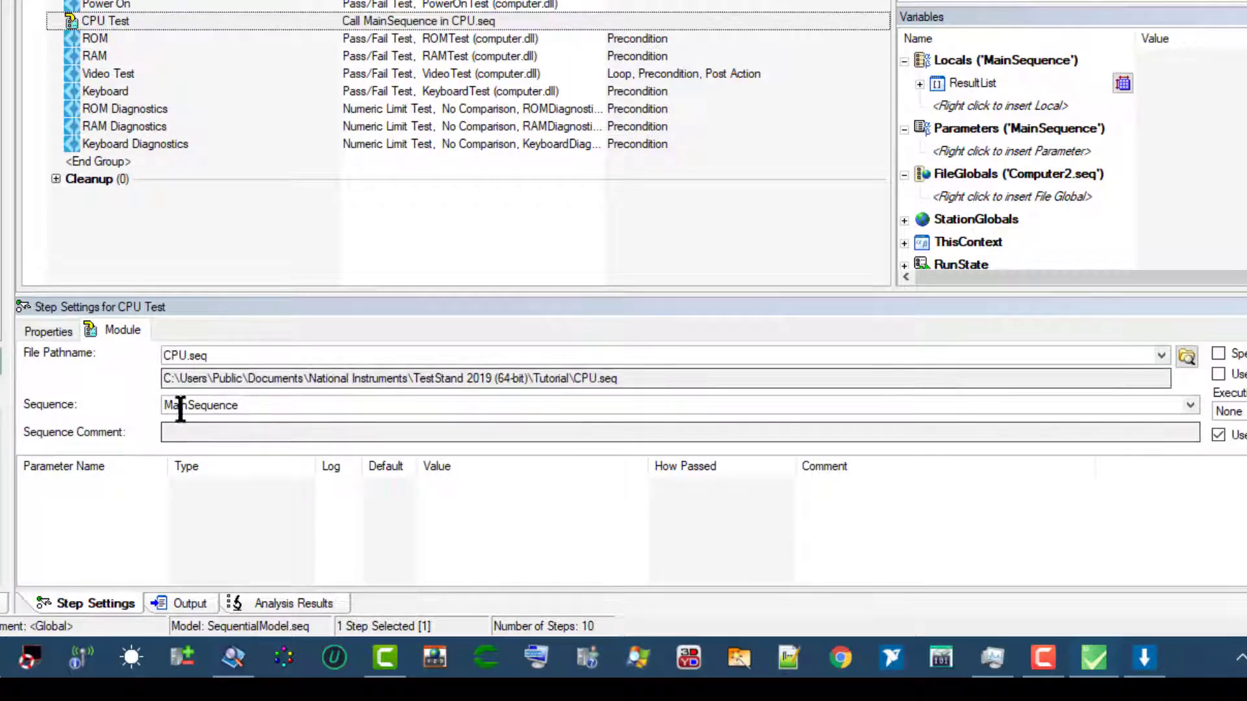
click(120, 324)
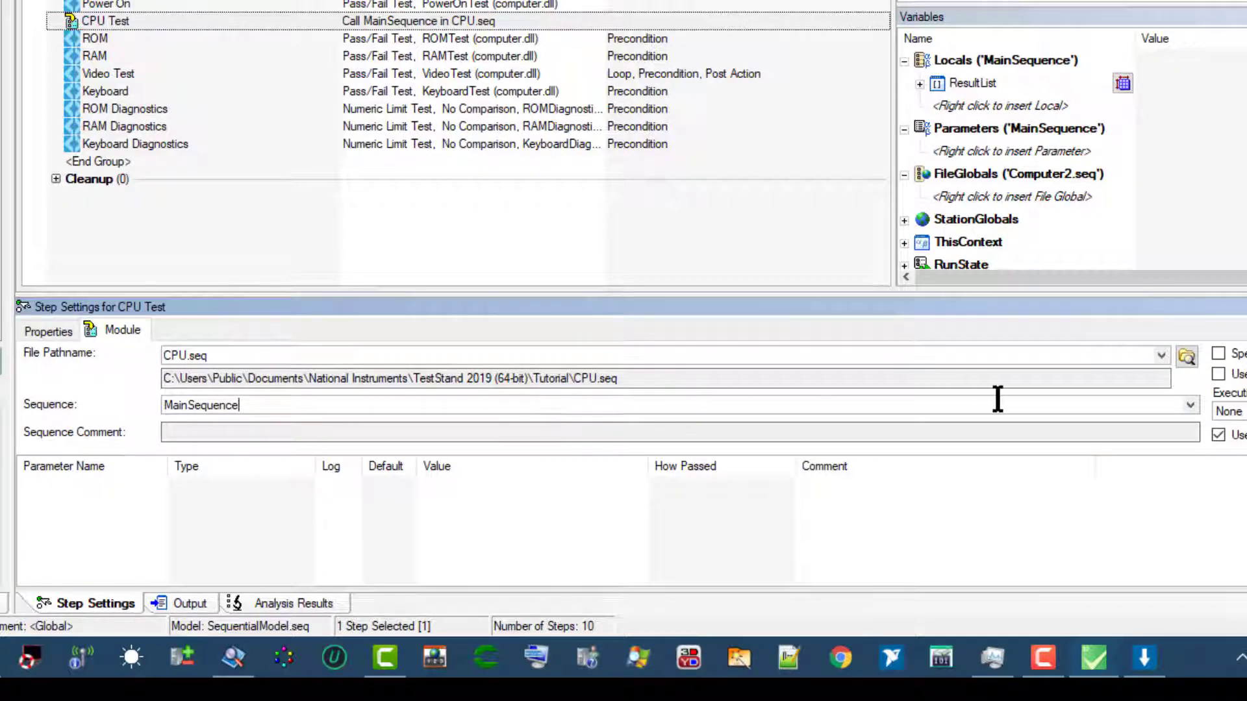
click(1192, 403)
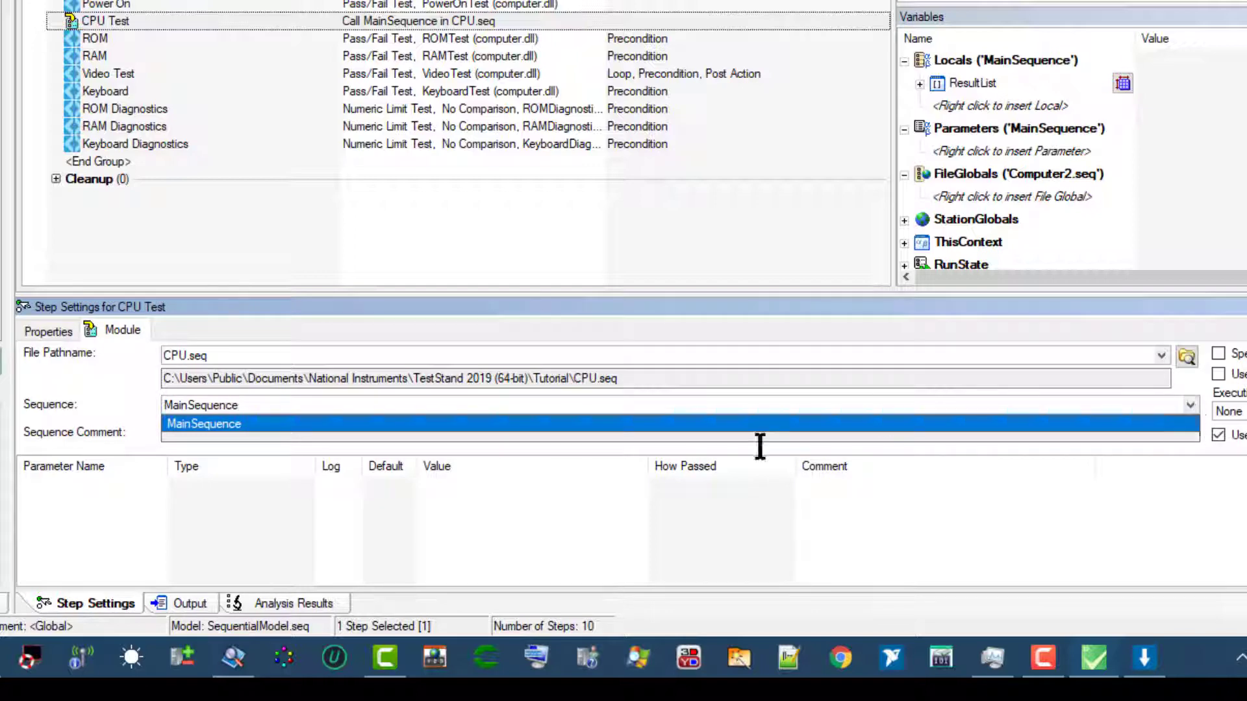
click(126, 408)
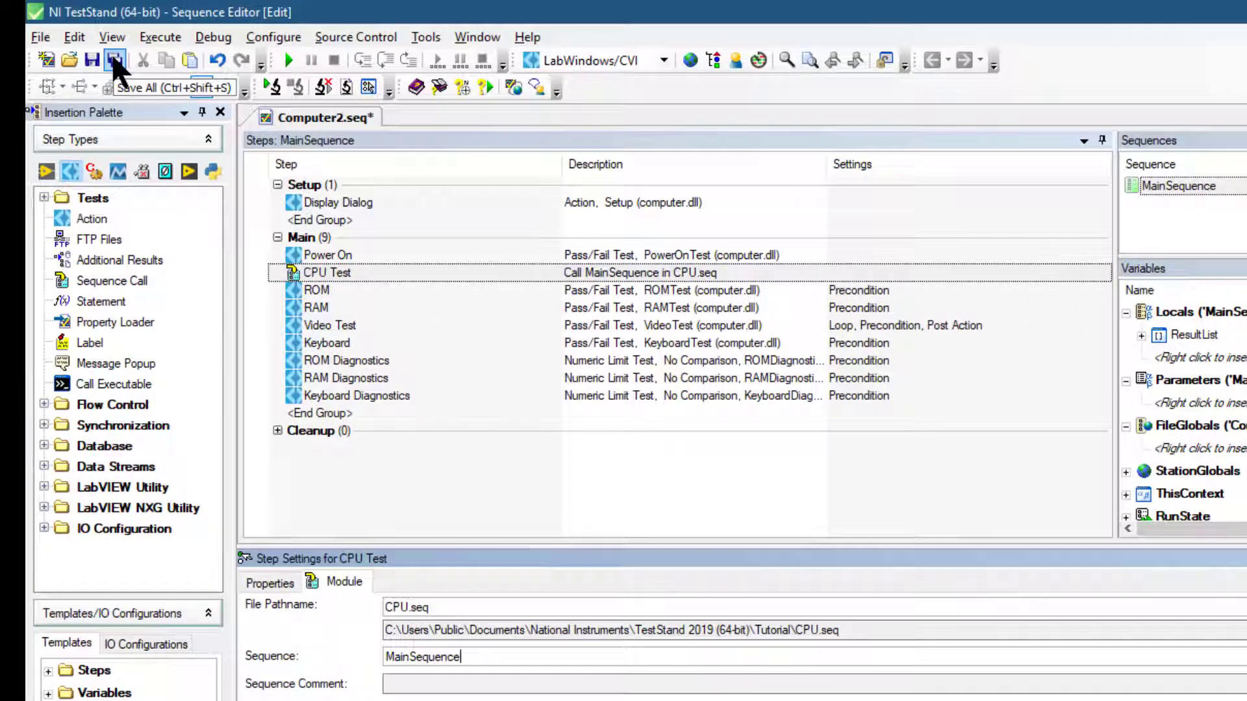
click(115, 61)
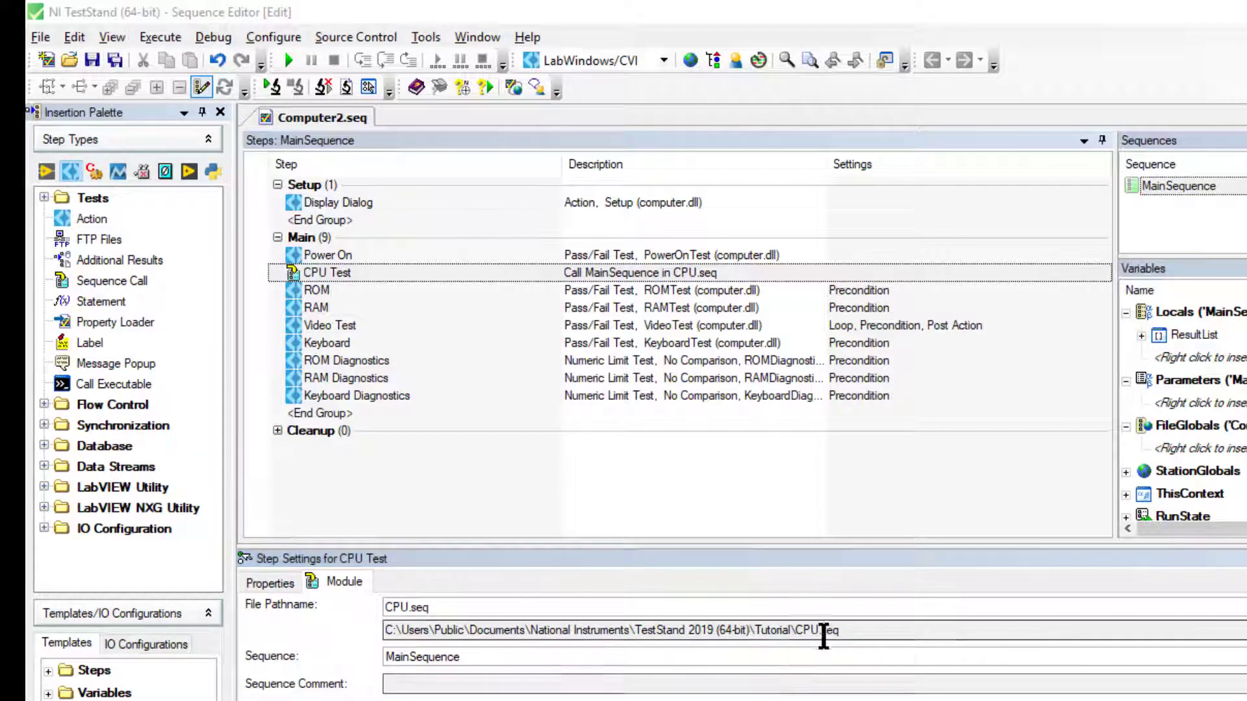
- Open the sequence called by the CPU Test step and run its MainSequence directly
click(316, 280)
double_click(314, 271)
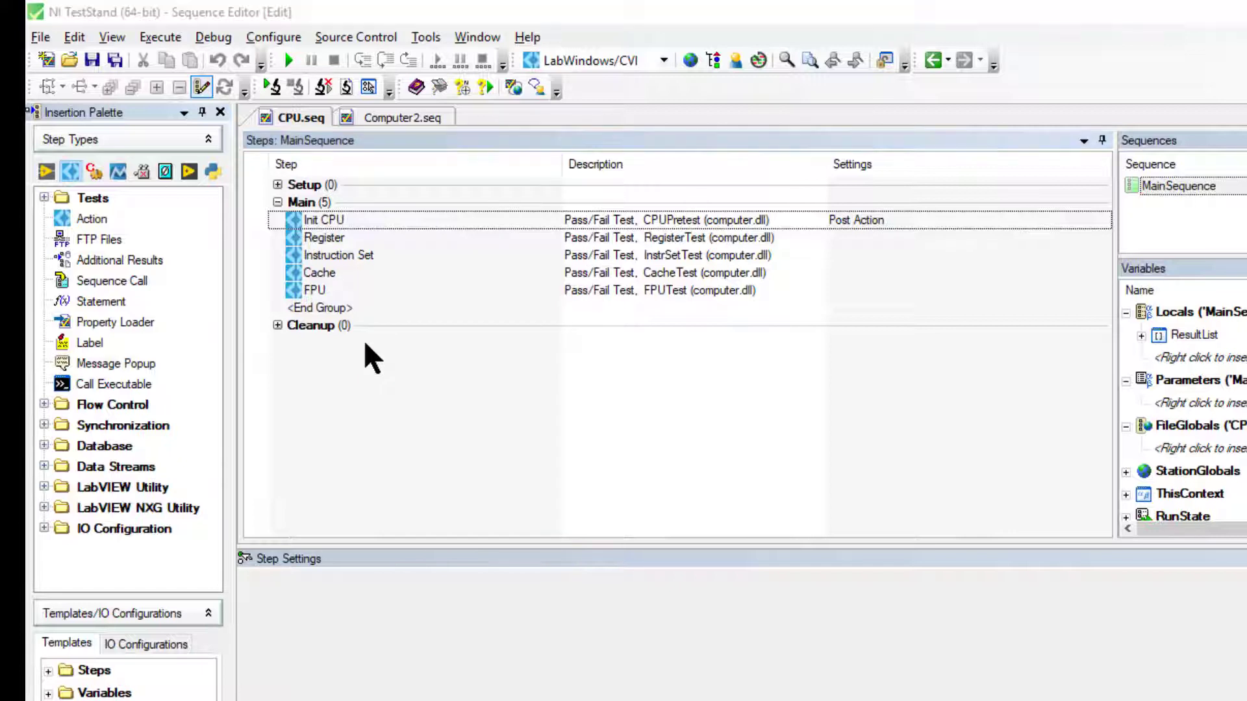
click(161, 37)
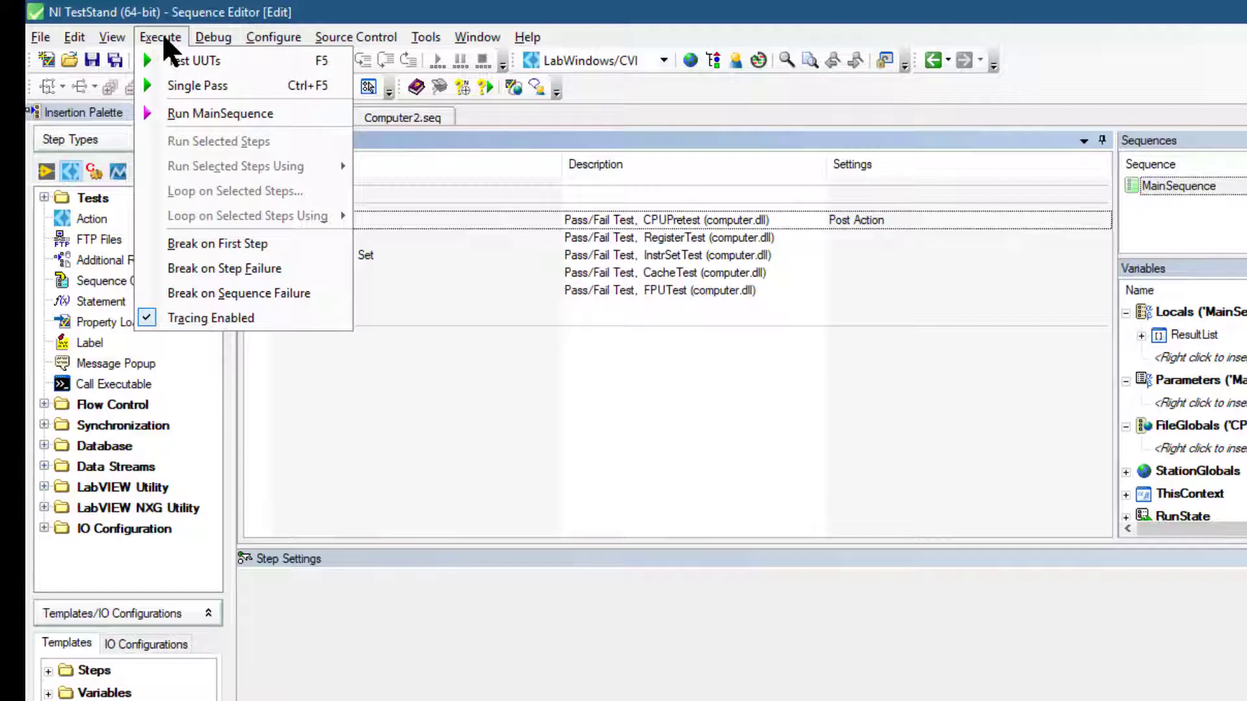
click(177, 113)
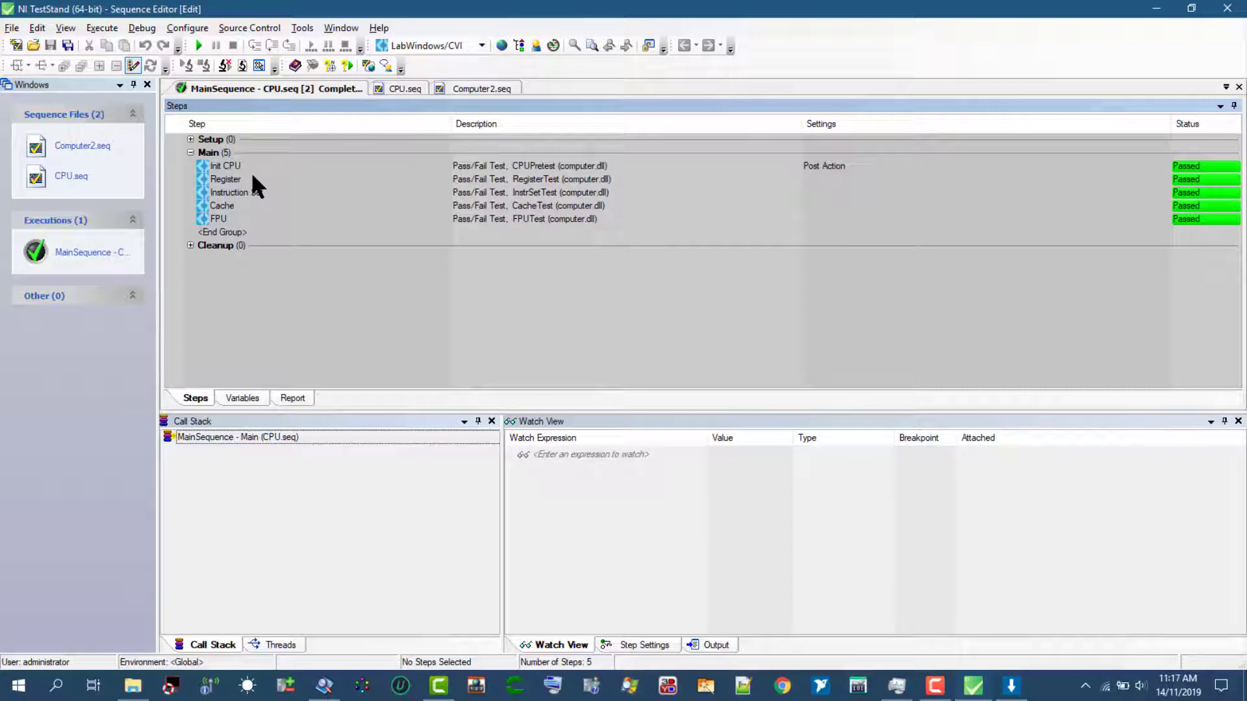
- Close the finished MainSequence execution and the CPU.seq file
right_click(251, 89)
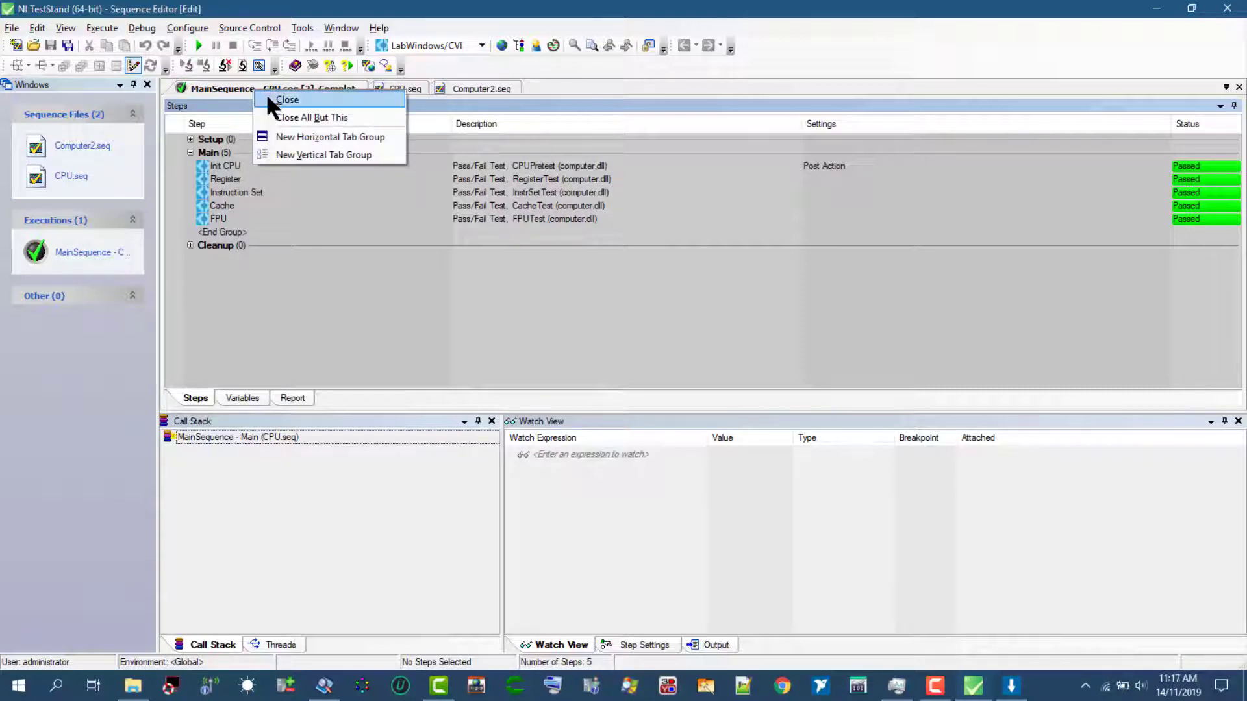
click(268, 99)
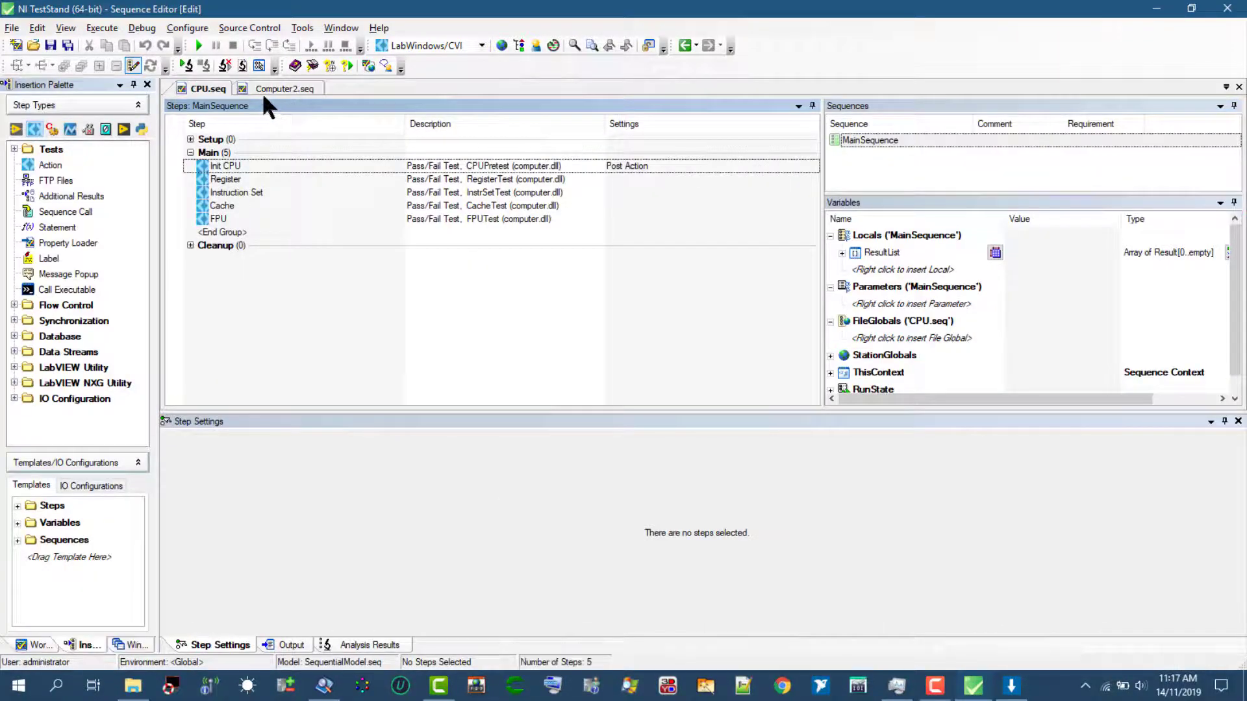
right_click(200, 86)
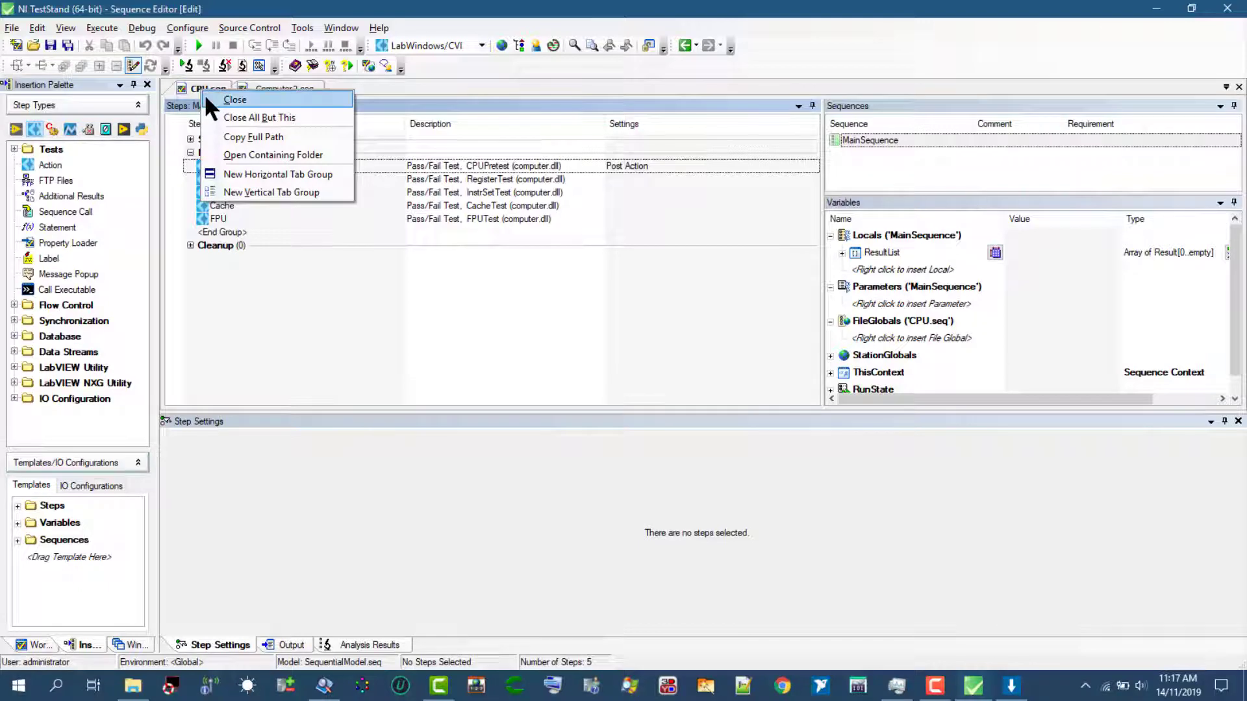
click(205, 96)
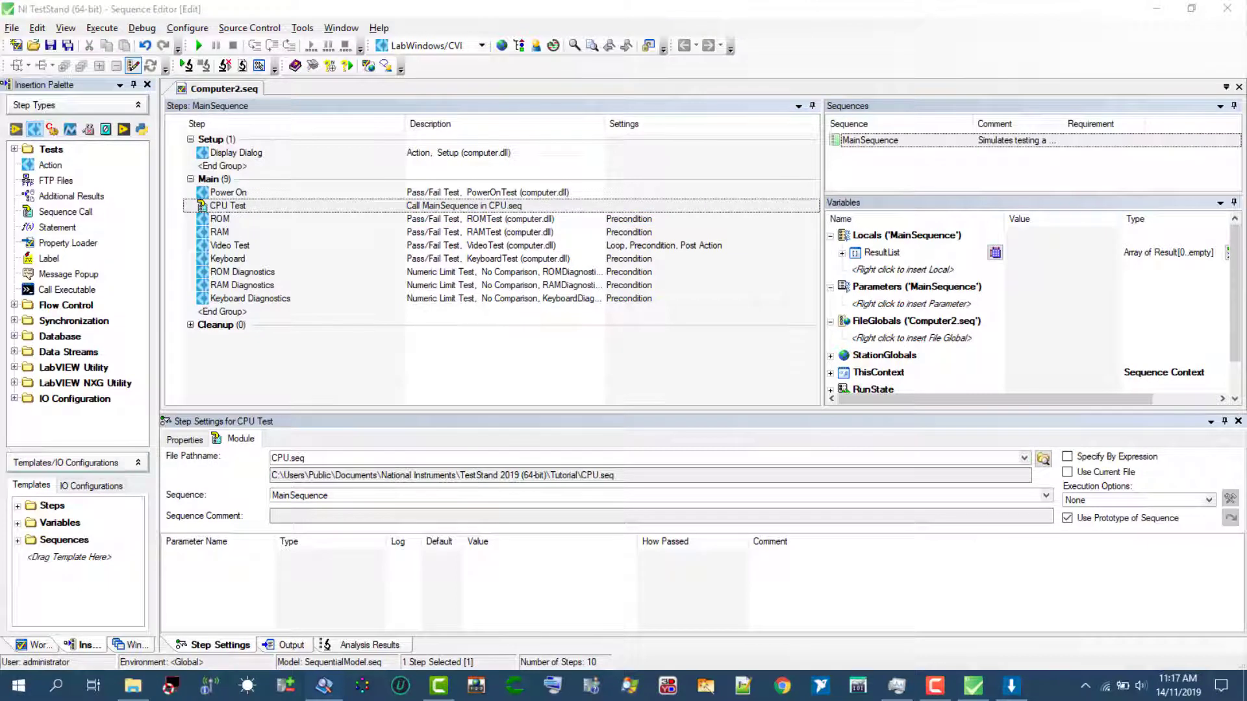
- Start a Single Pass execution of Computer2.seq
click(98, 26)
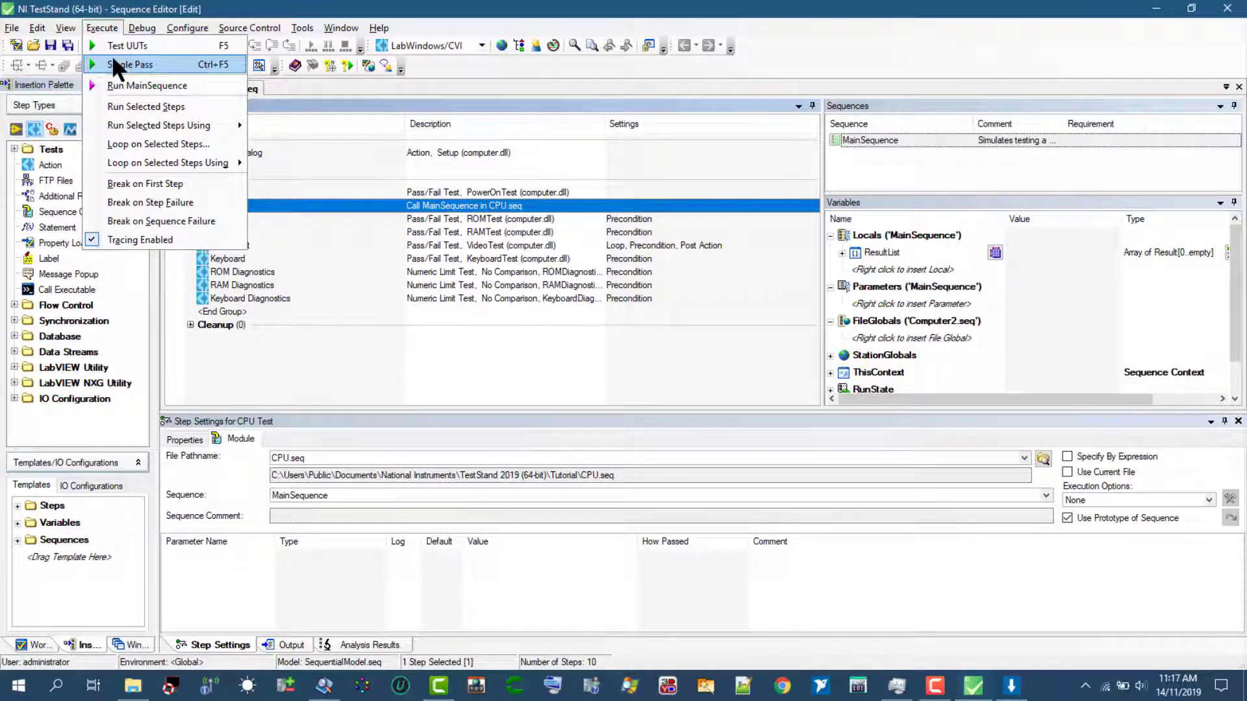
click(113, 58)
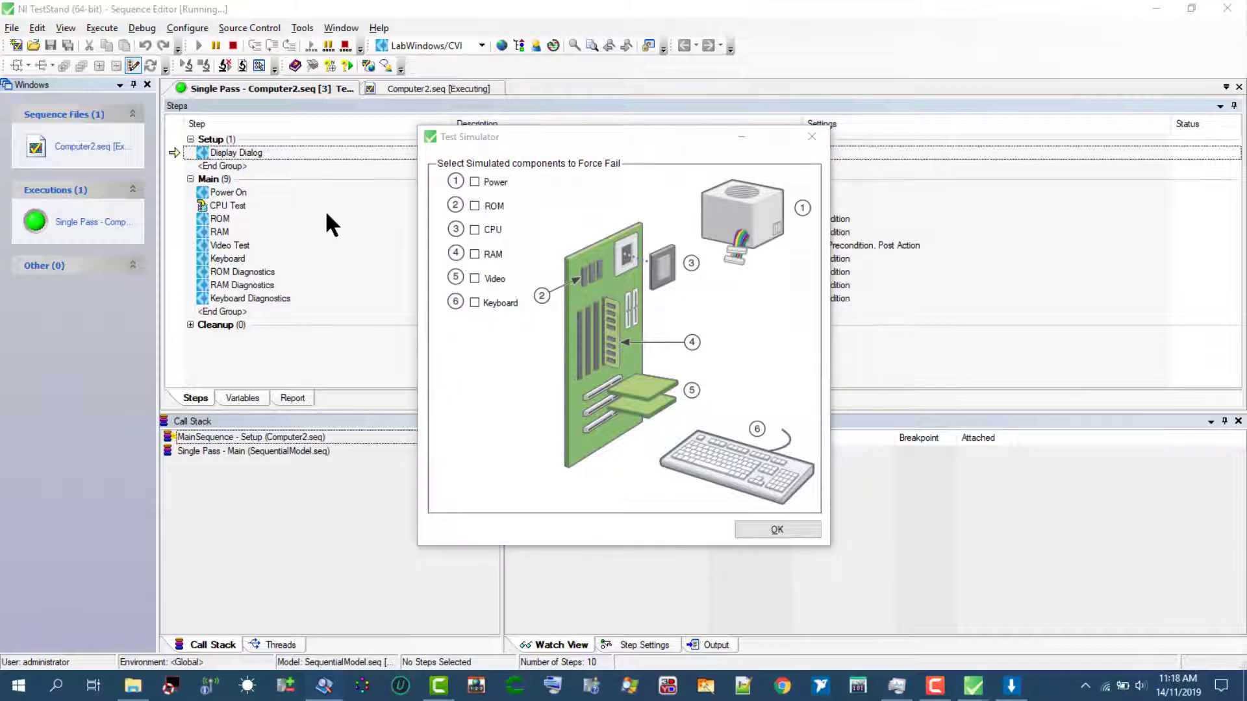
- Force the RAM component to fail in the test simulator and let the Single Pass execution run
click(473, 253)
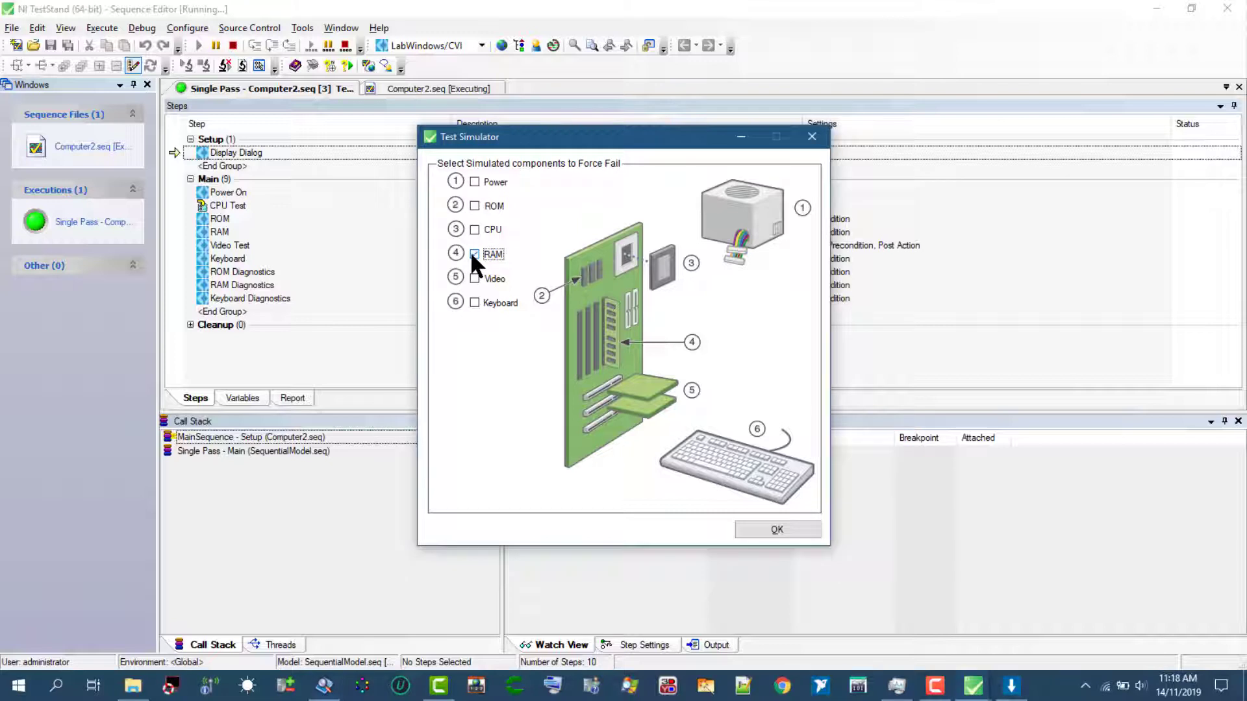
click(748, 527)
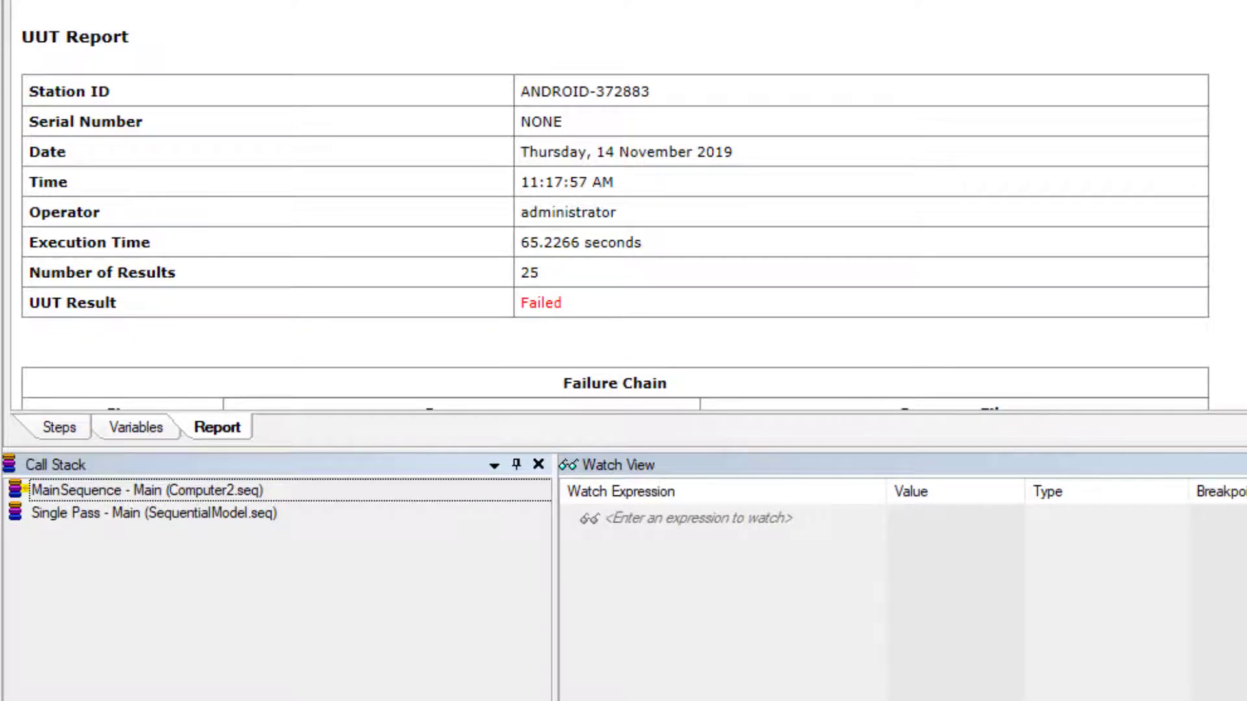
- Examine the UUT report through to its end, including the failure chain, the CPU.seq subsequence results and the diagnostics steps
scroll(623, 208, down, 5)
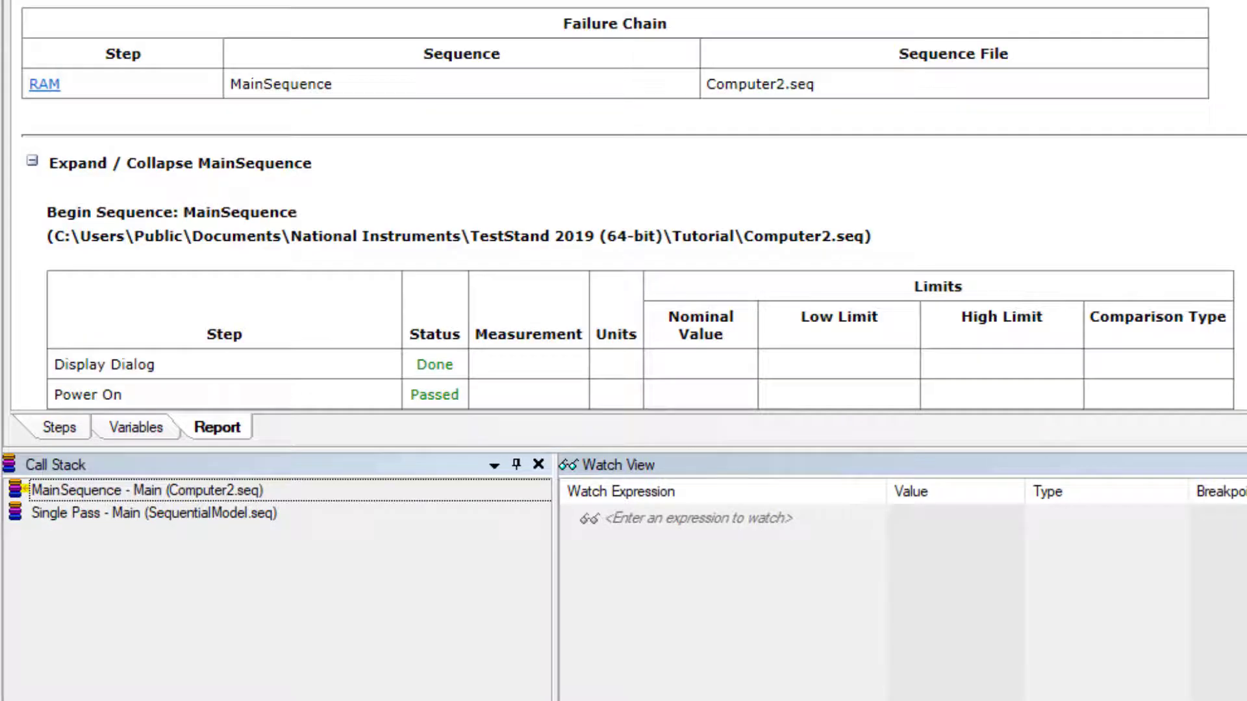
scroll(623, 208, down, 5)
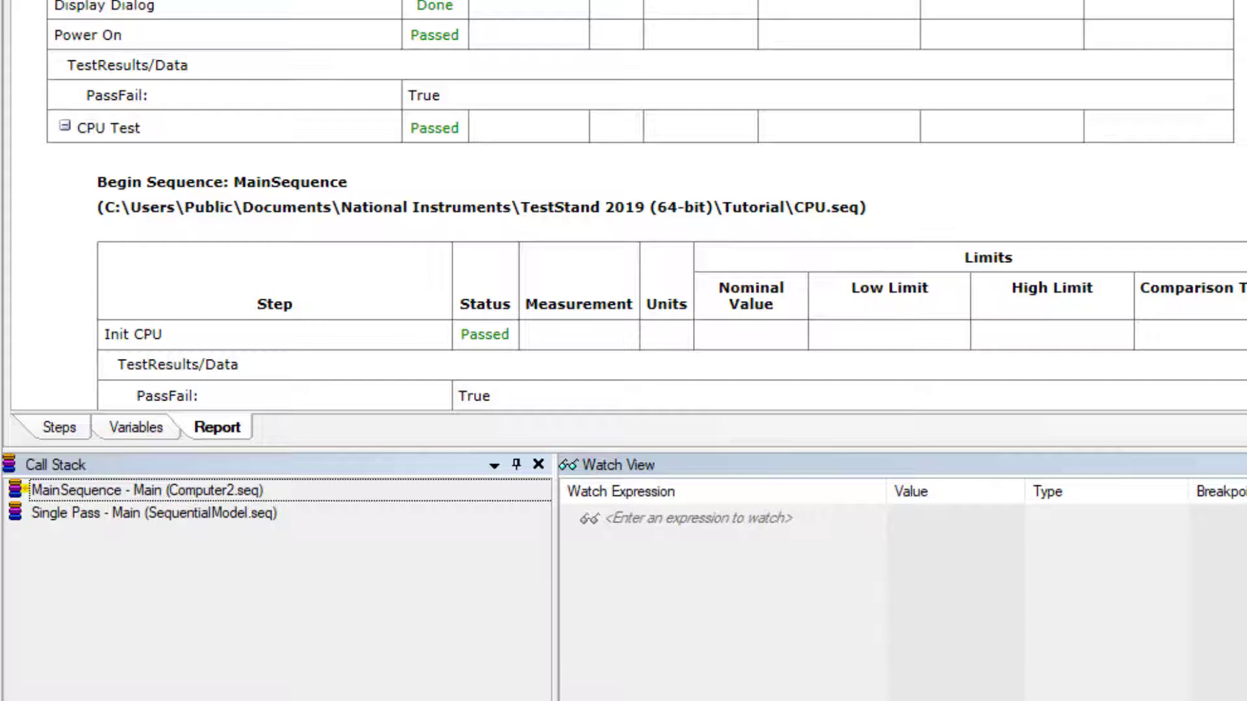
scroll(624, 205, down, 4)
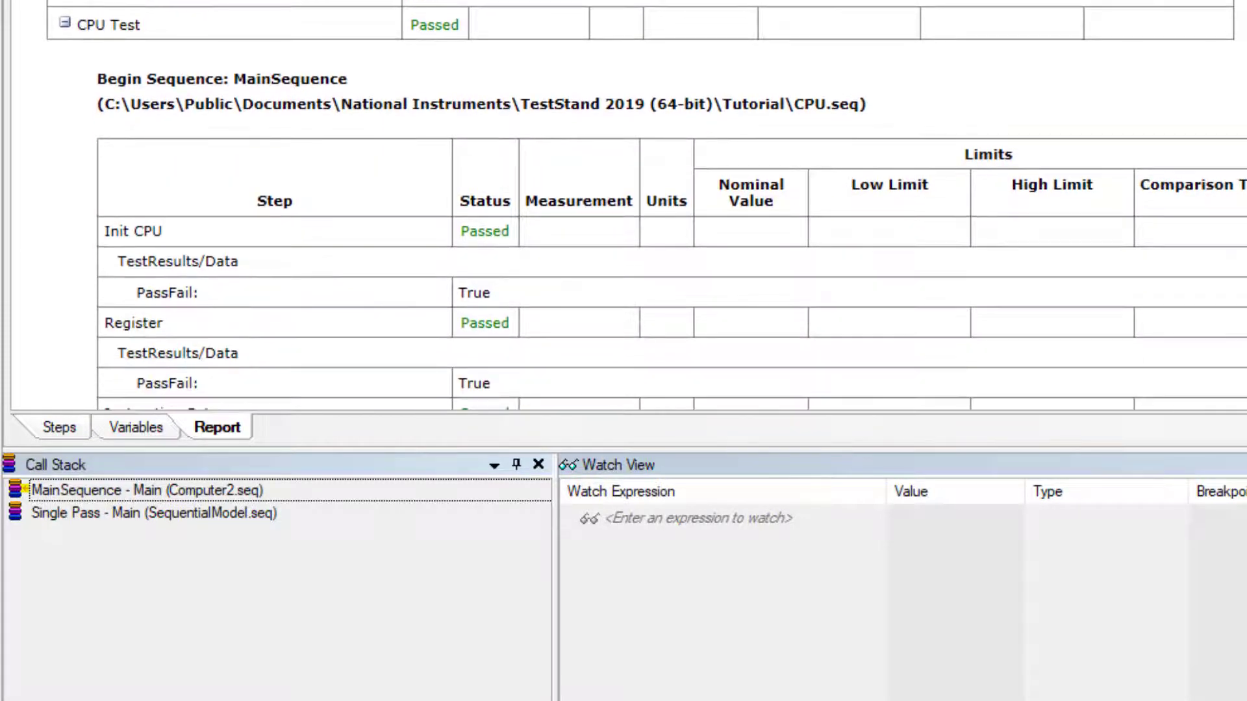
scroll(854, 188, down, 7)
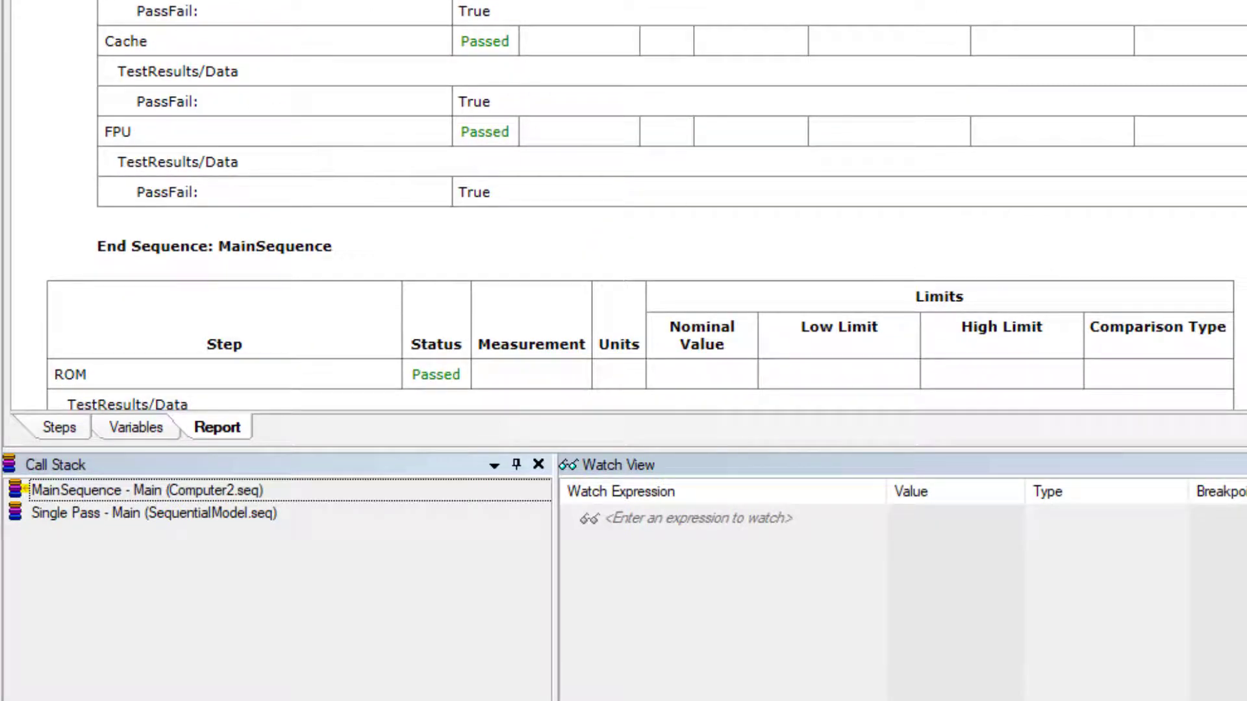
scroll(640, 207, down, 4)
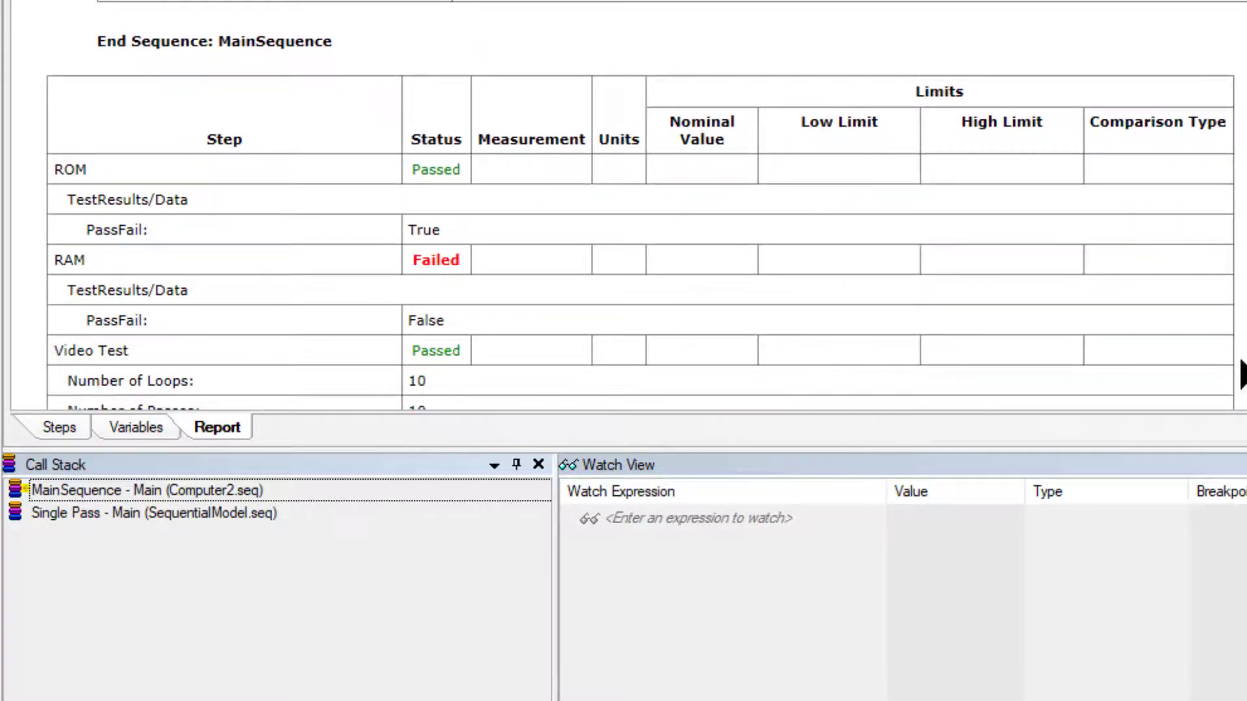
scroll(640, 206, down, 10)
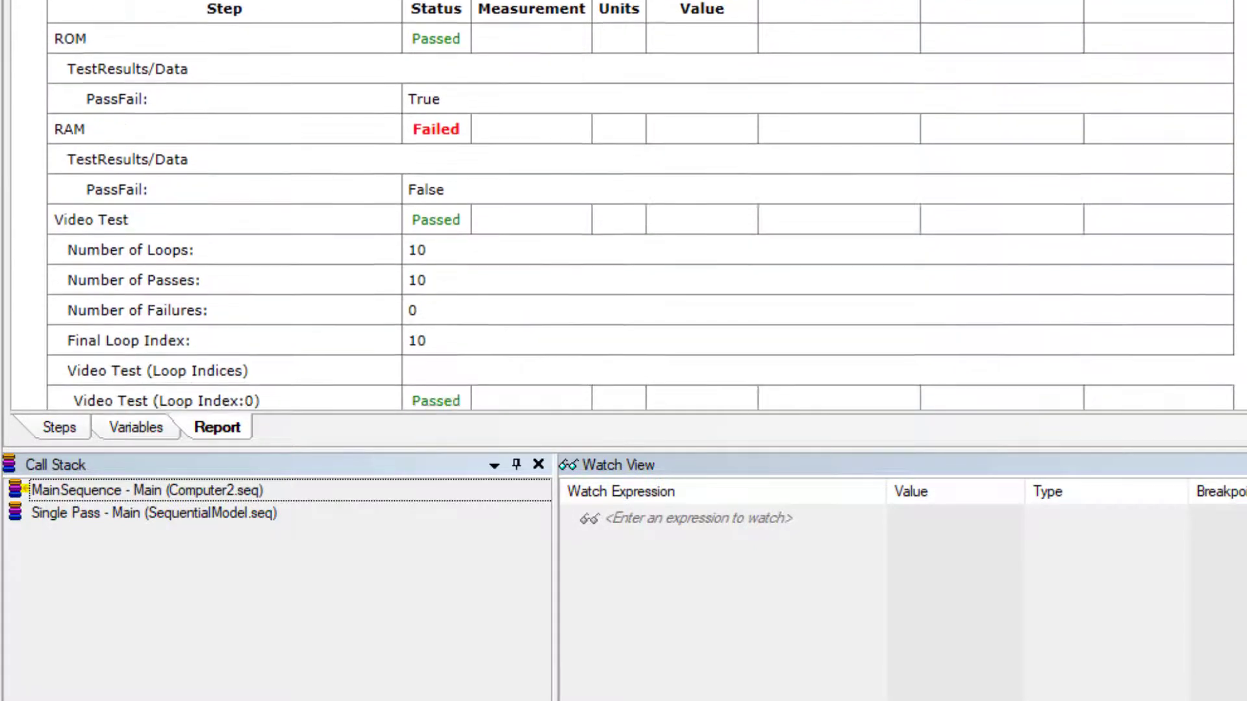
scroll(640, 205, down, 5)
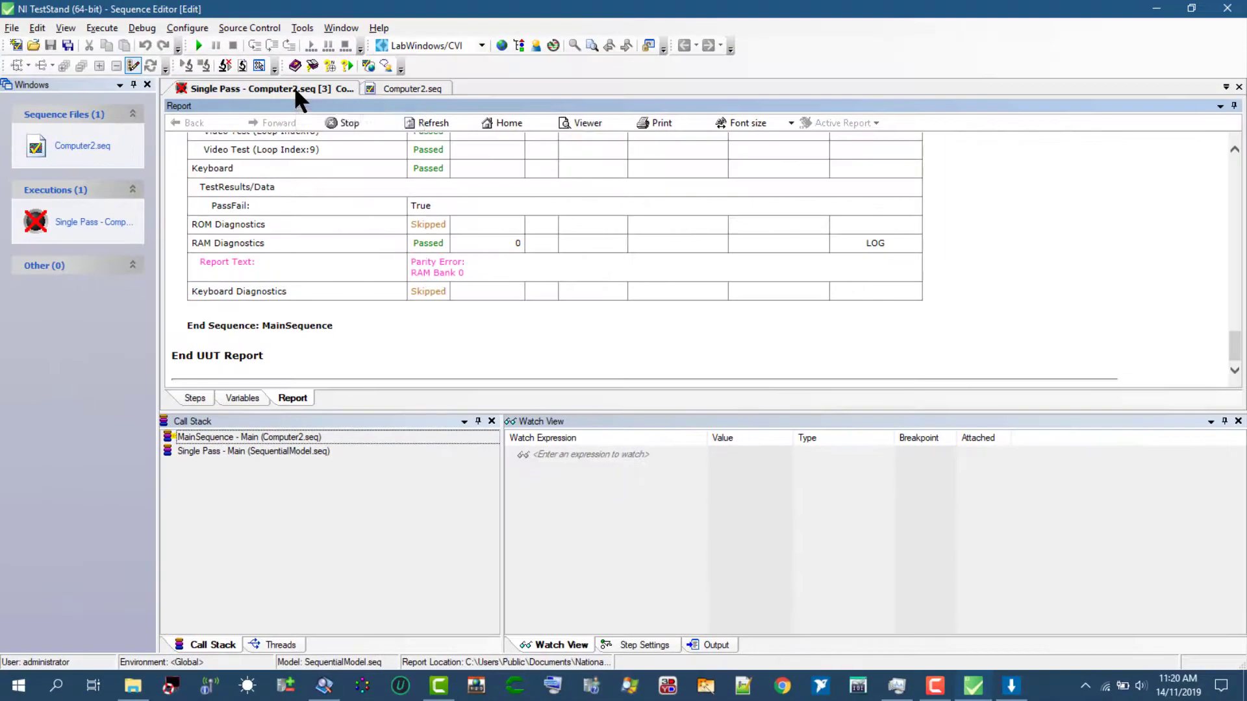
- Close the finished Single Pass execution of Computer2.seq
right_click(293, 86)
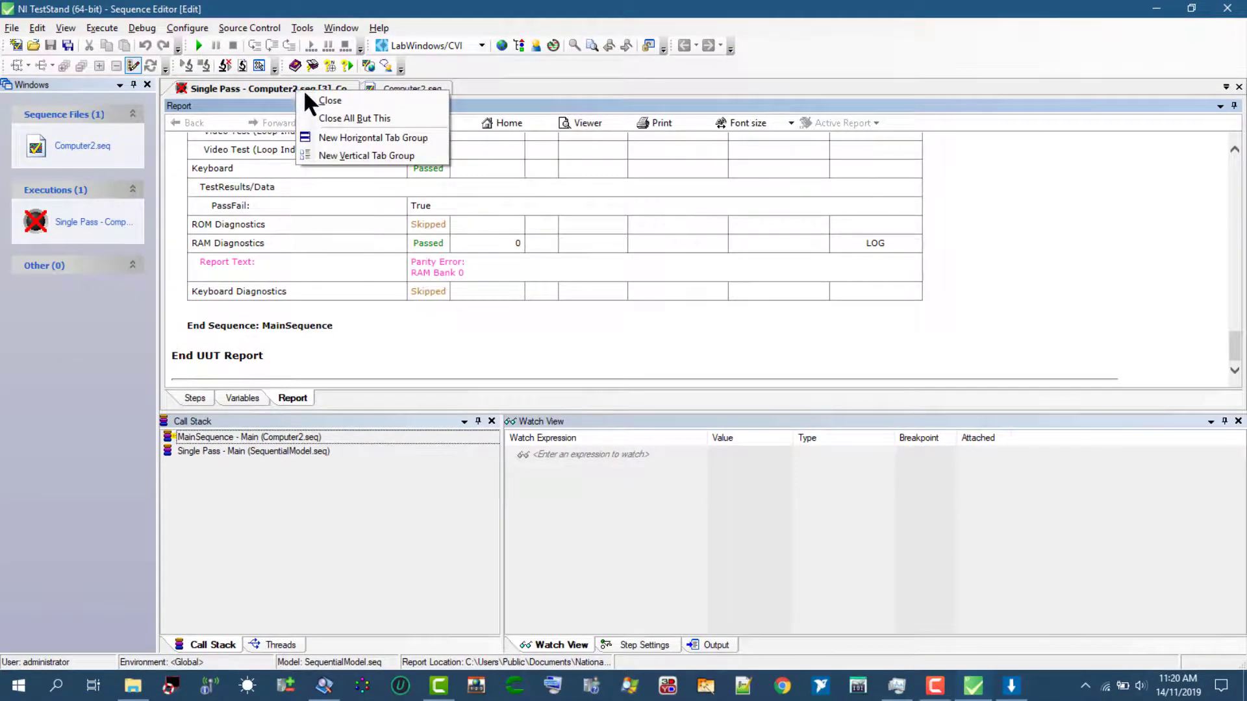
click(313, 99)
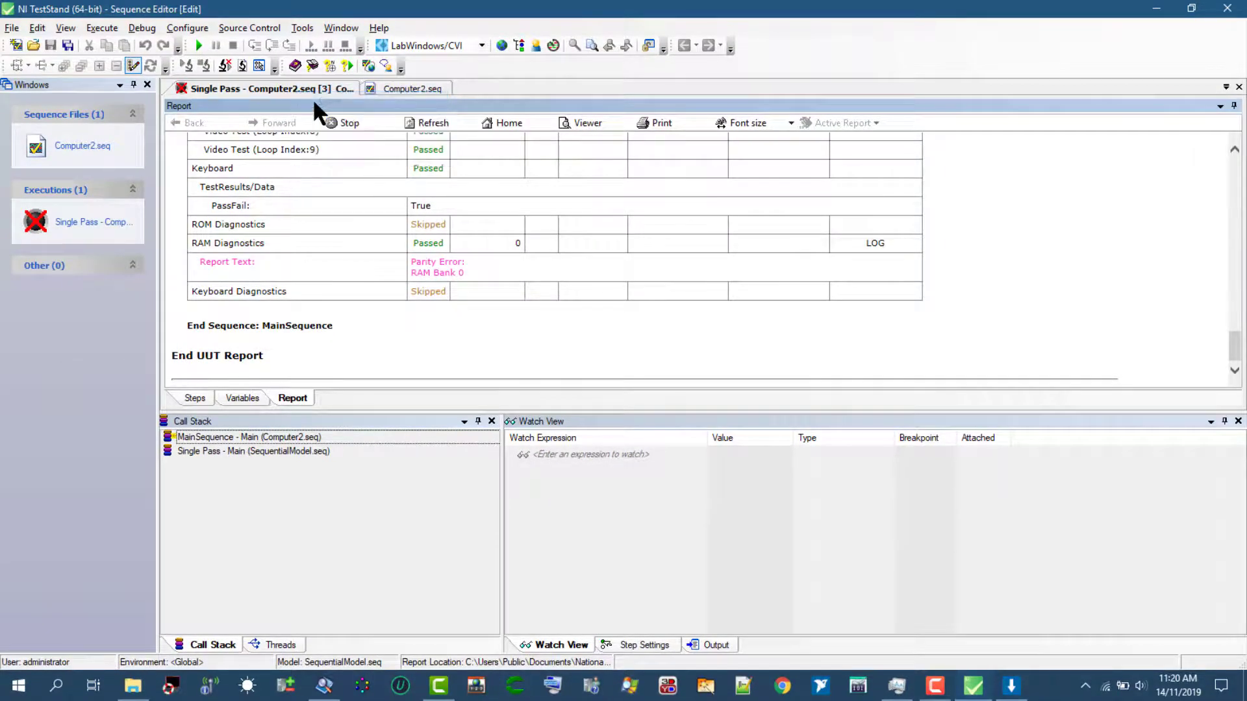